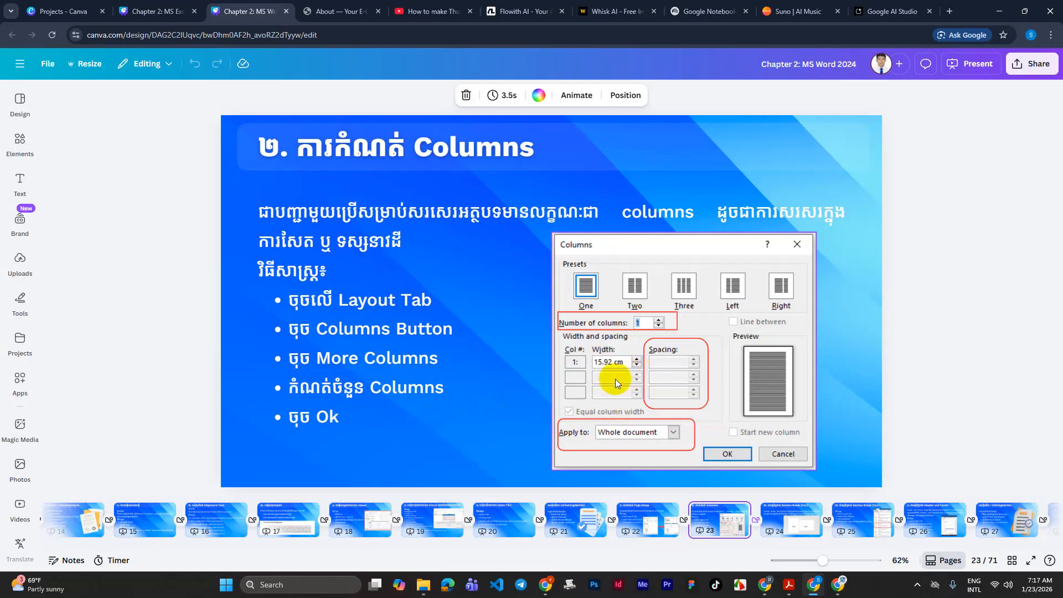
- Switch to Word and create a new blank document
{"action": "left_click", "coordinate": [282, 587]}
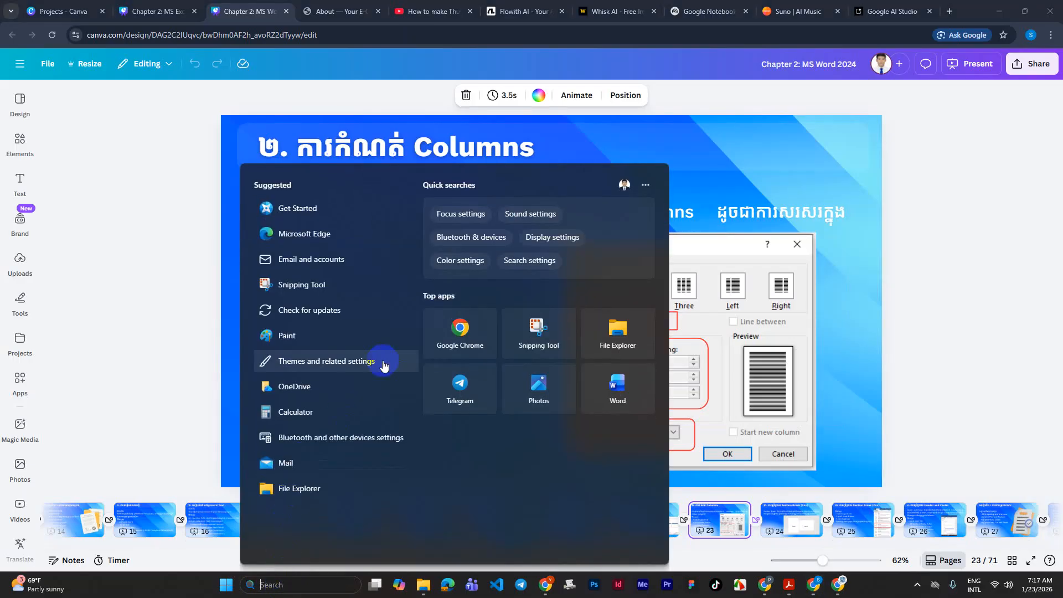
{"action": "left_click", "coordinate": [611, 392]}
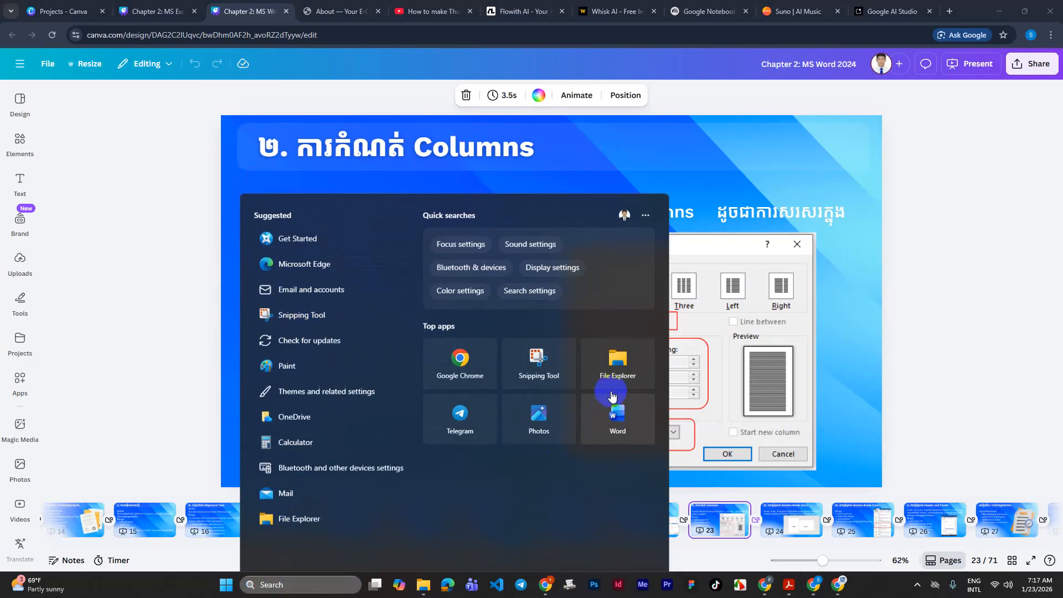
{"action": "left_click", "coordinate": [180, 132]}
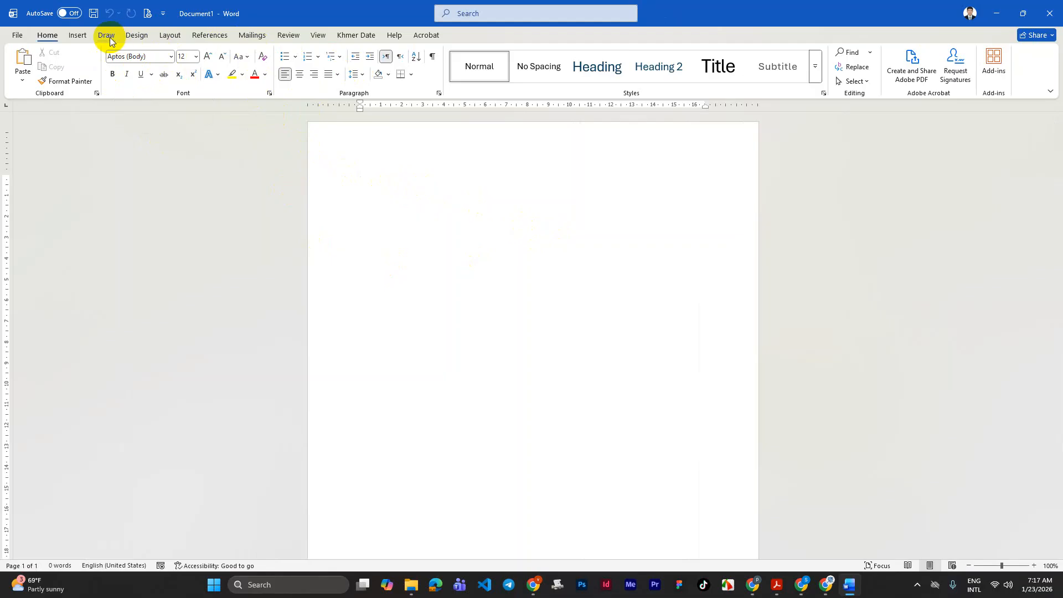
- Change the document's paper size to the first listed preset and apply Narrow margins of 1.27 cm on all sides
{"action": "left_click", "coordinate": [170, 36]}
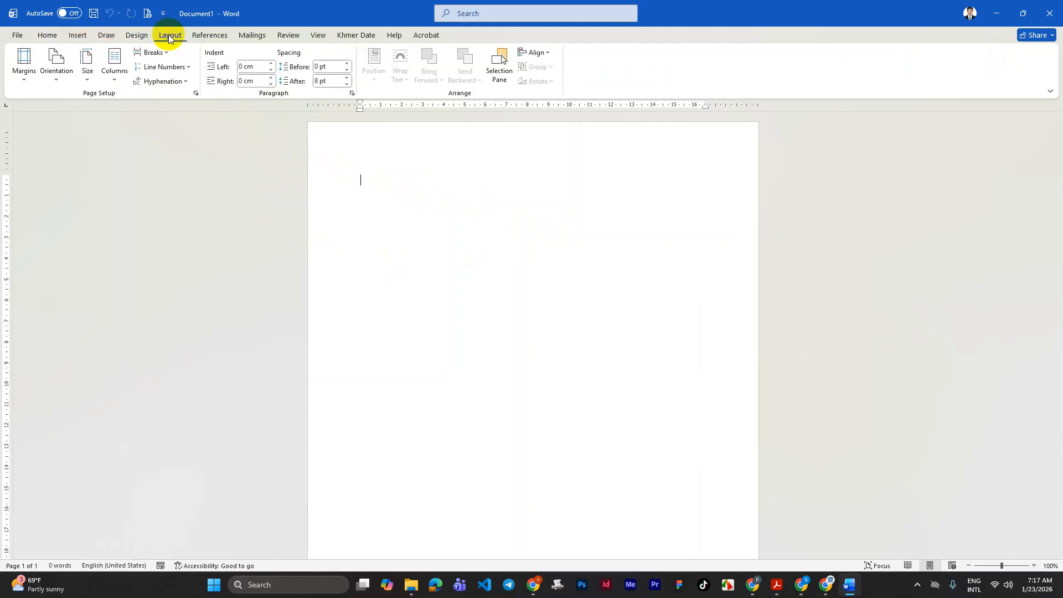
{"action": "left_click", "coordinate": [94, 83]}
{"action": "left_click", "coordinate": [131, 110]}
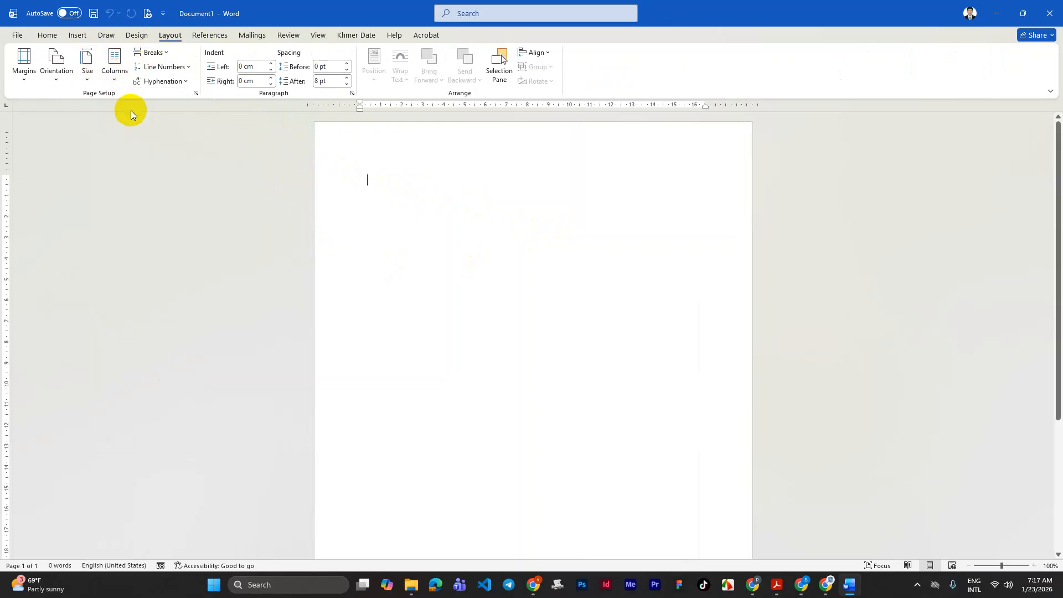
{"action": "left_click", "coordinate": [25, 82]}
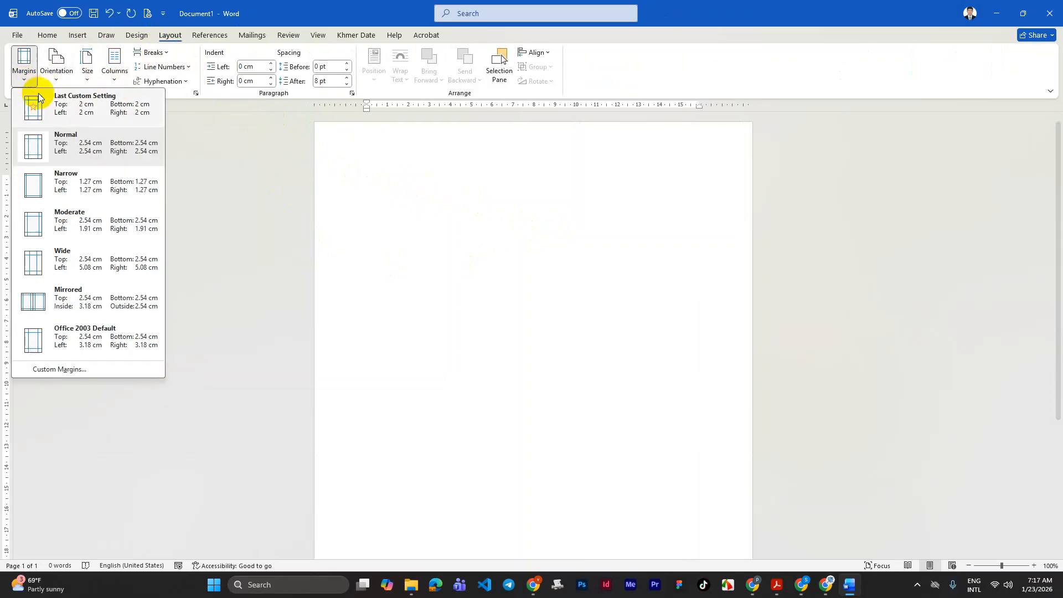
{"action": "left_click", "coordinate": [29, 179]}
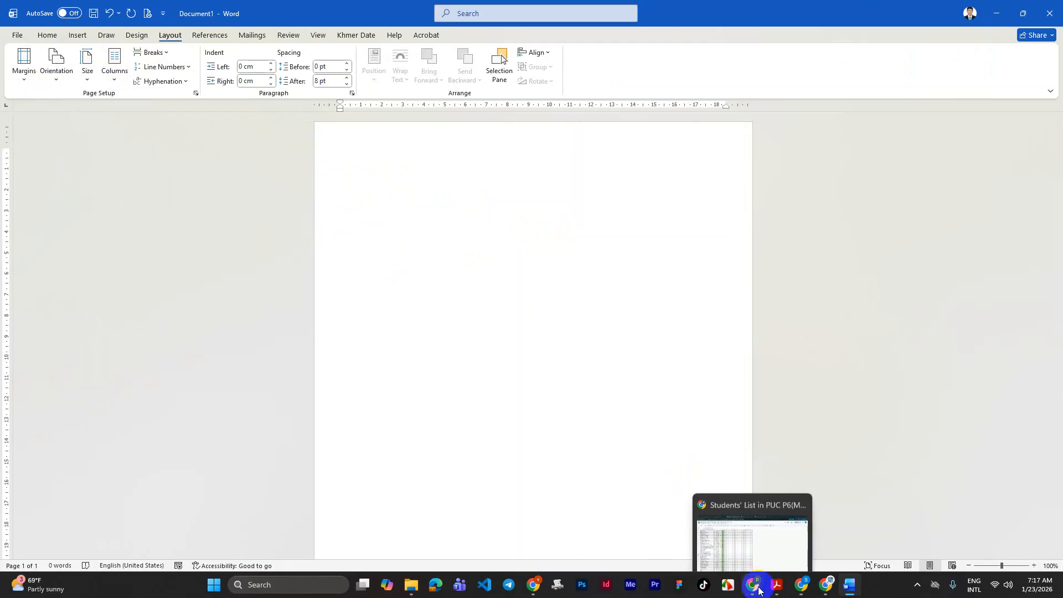
- Copy the opening AI Overview paragraph on Siem Reap's history from the Chrome search results and paste it into the blank Word document
{"action": "mouse_move", "coordinate": [824, 589]}
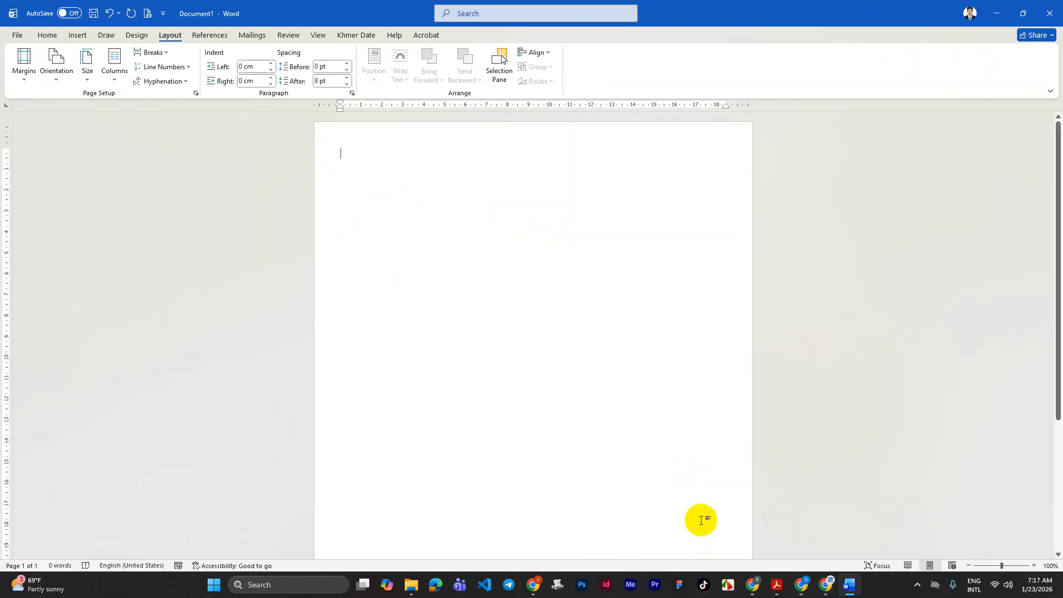
{"action": "left_click", "coordinate": [535, 579]}
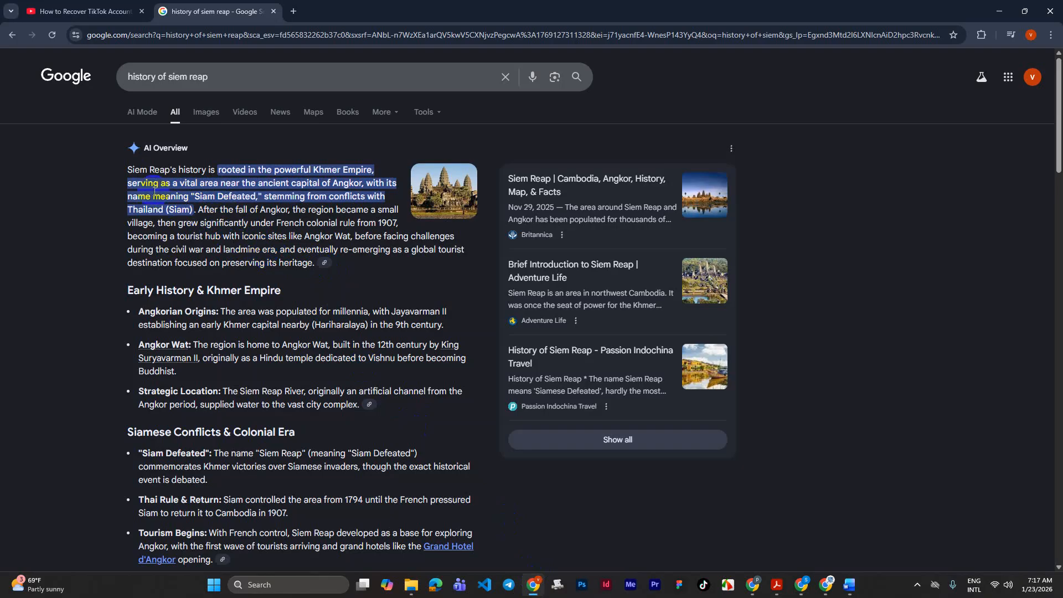
{"action": "left_click_drag", "start_coordinate": [121, 170], "coordinate": [318, 268]}
{"action": "key", "text": "ctrl+c"}
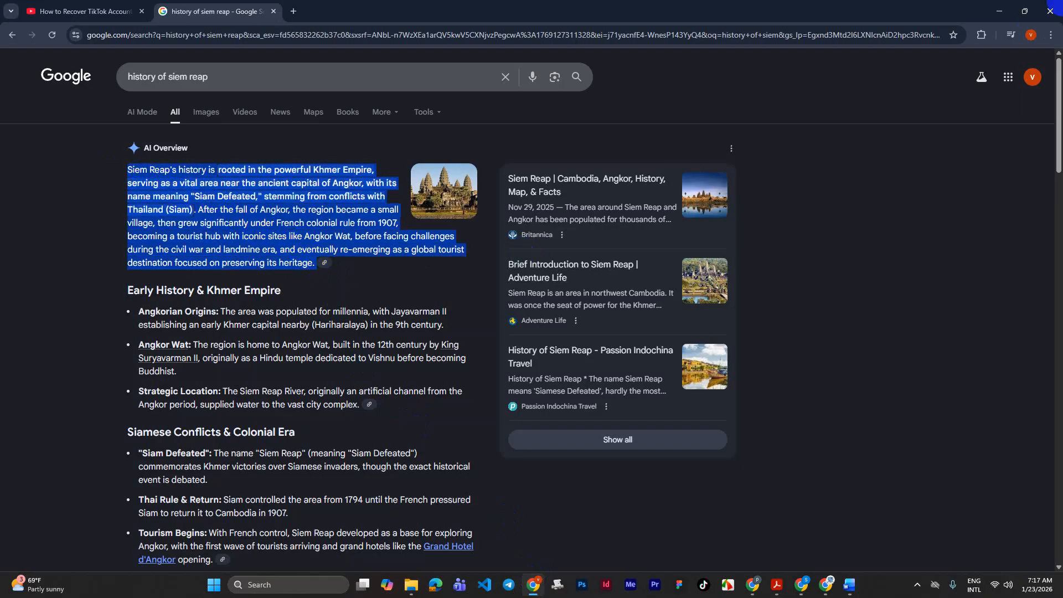
{"action": "left_click", "coordinate": [999, 11]}
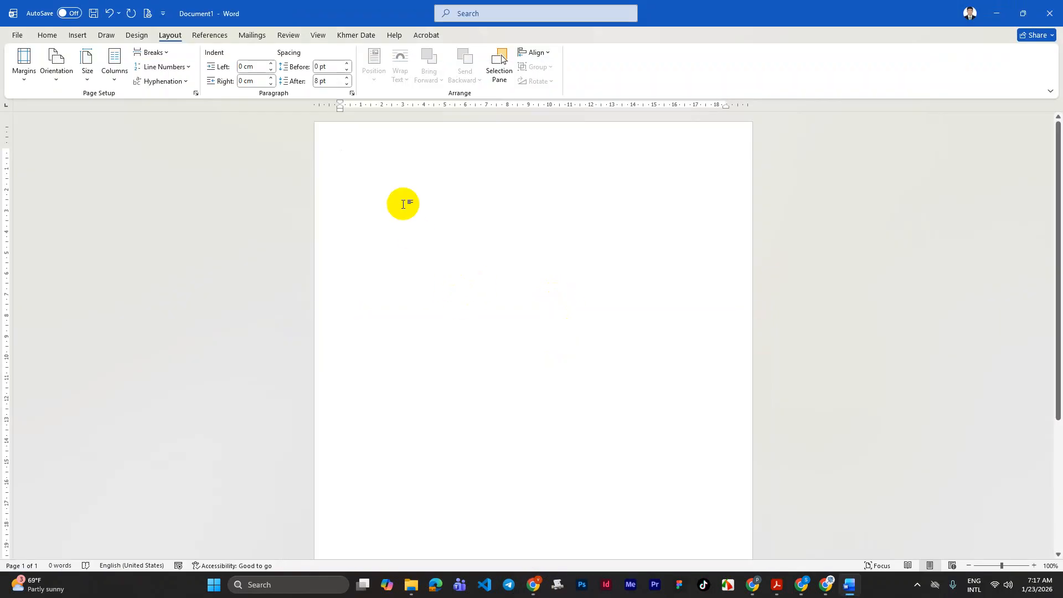
{"action": "key", "text": "ctrl+v"}
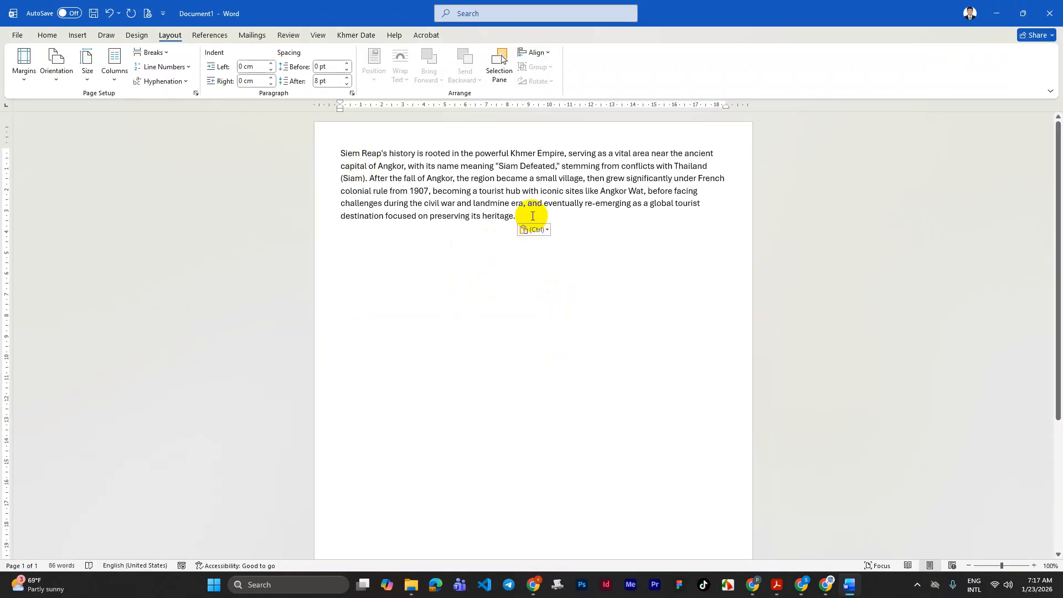
- Copy the pasted Siem Reap paragraph, delete it, and paste it back as text only
{"action": "left_click_drag", "start_coordinate": [518, 217], "coordinate": [337, 151]}
{"action": "key", "text": "ctrl+c"}
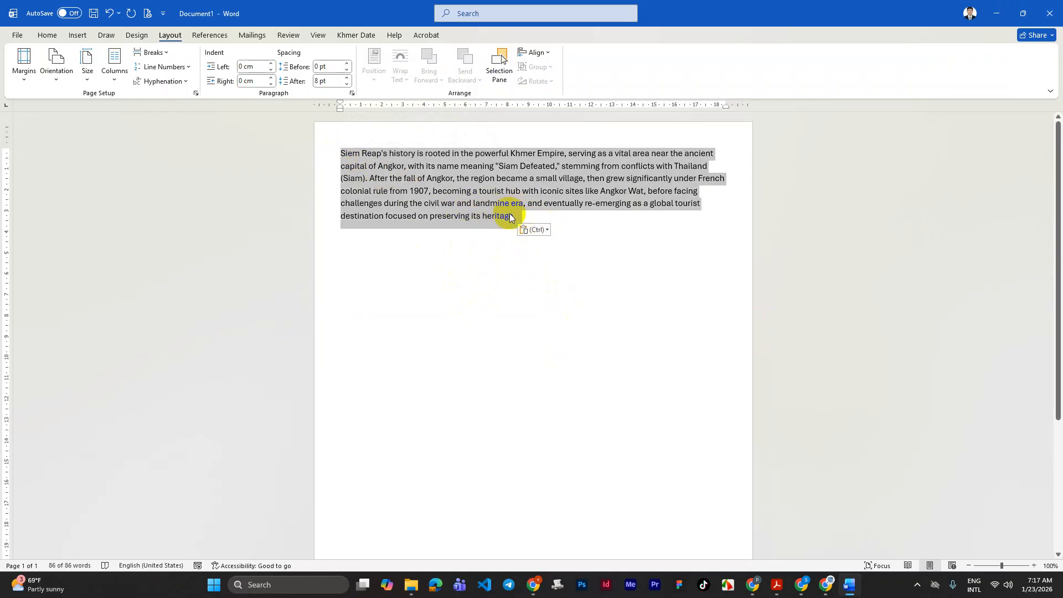
{"action": "key", "text": "Delete"}
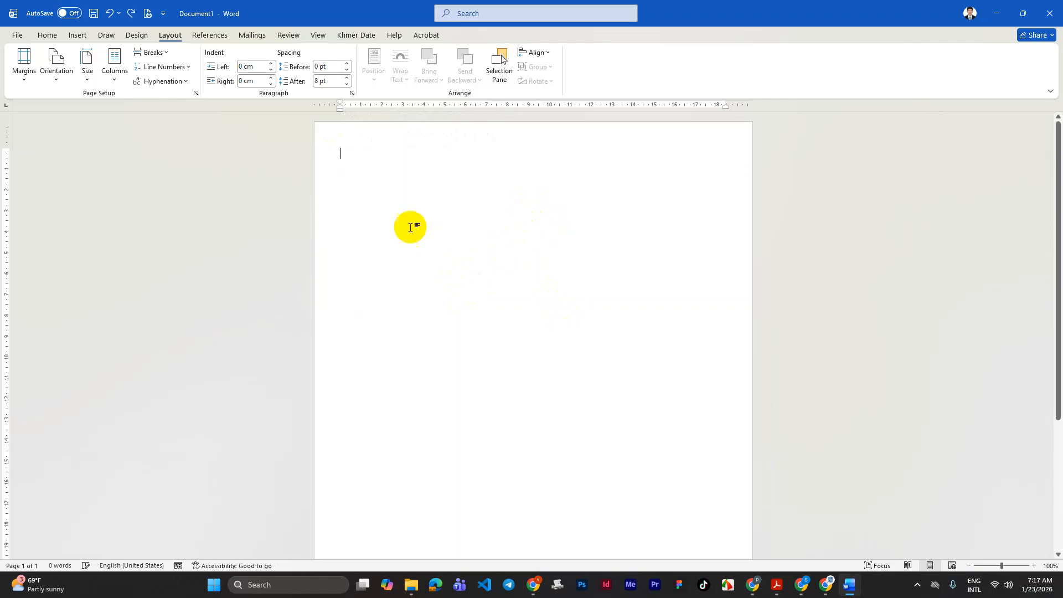
{"action": "right_click", "coordinate": [360, 156]}
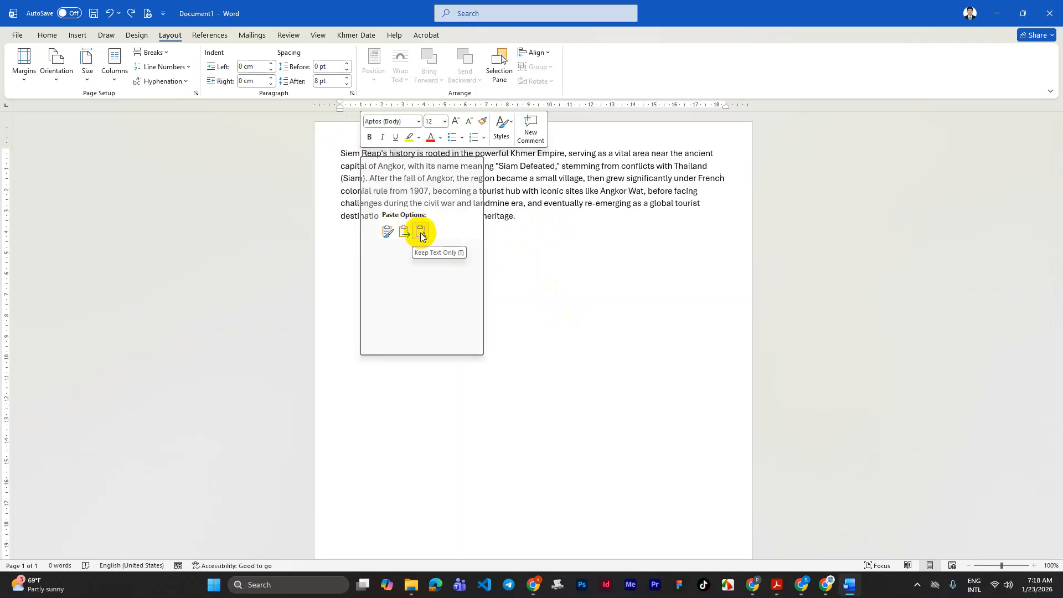
{"action": "left_click", "coordinate": [421, 233]}
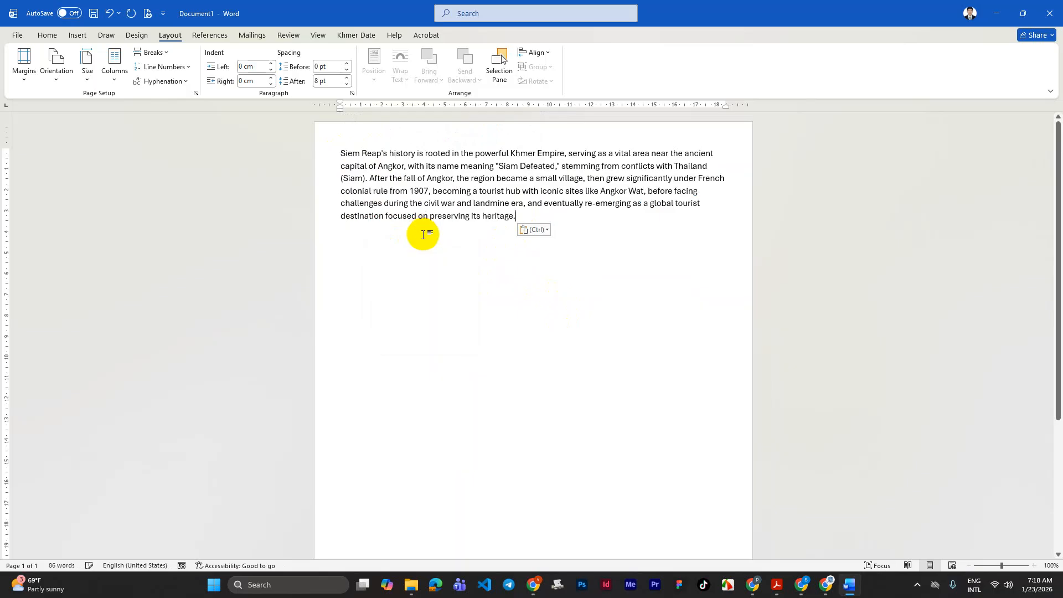
- Copy the whole Siem Reap paragraph and paste it as text only into a new paragraph below
{"action": "left_click_drag", "start_coordinate": [519, 214], "coordinate": [340, 153]}
{"action": "key", "text": "ctrl+c"}
{"action": "left_click", "coordinate": [519, 215]}
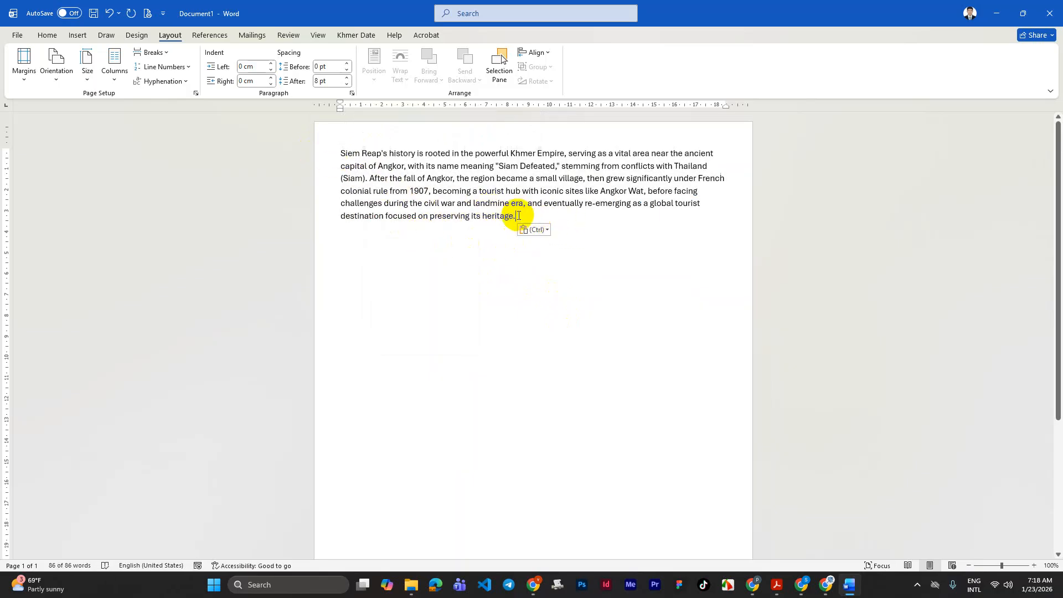
{"action": "key", "text": "Return"}
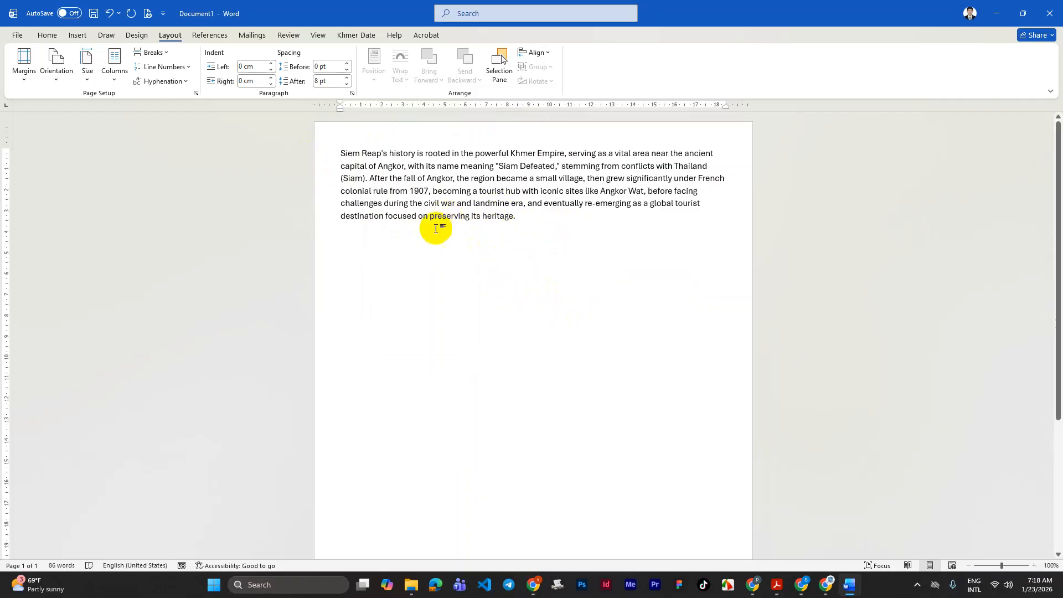
{"action": "right_click", "coordinate": [384, 233]}
{"action": "left_click", "coordinate": [447, 308]}
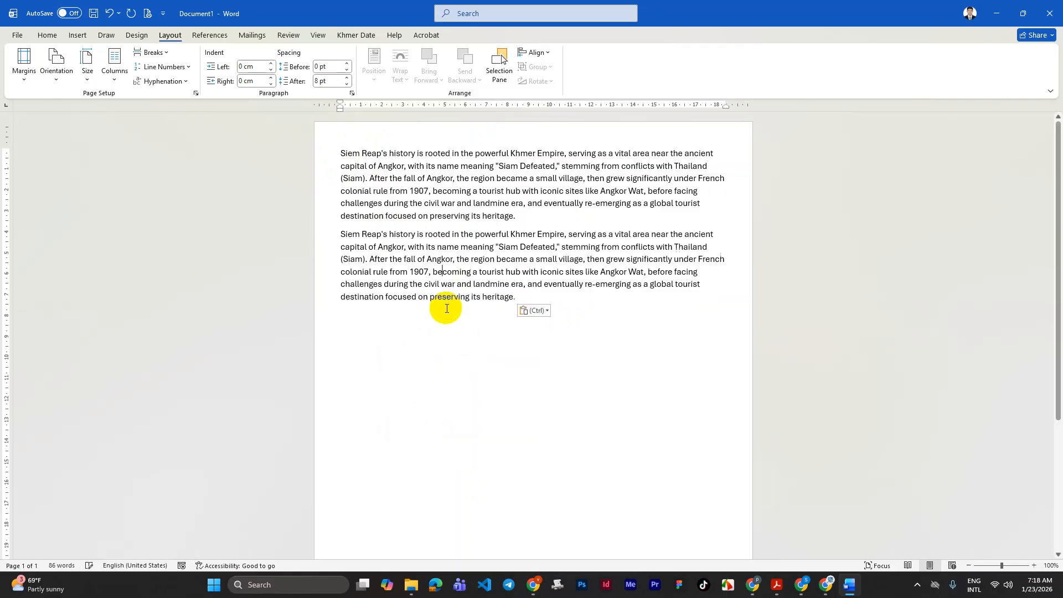
- Paste a third text-only copy of the Siem Reap paragraph below the second one
{"action": "right_click", "coordinate": [437, 355]}
{"action": "key", "text": "Escape"}
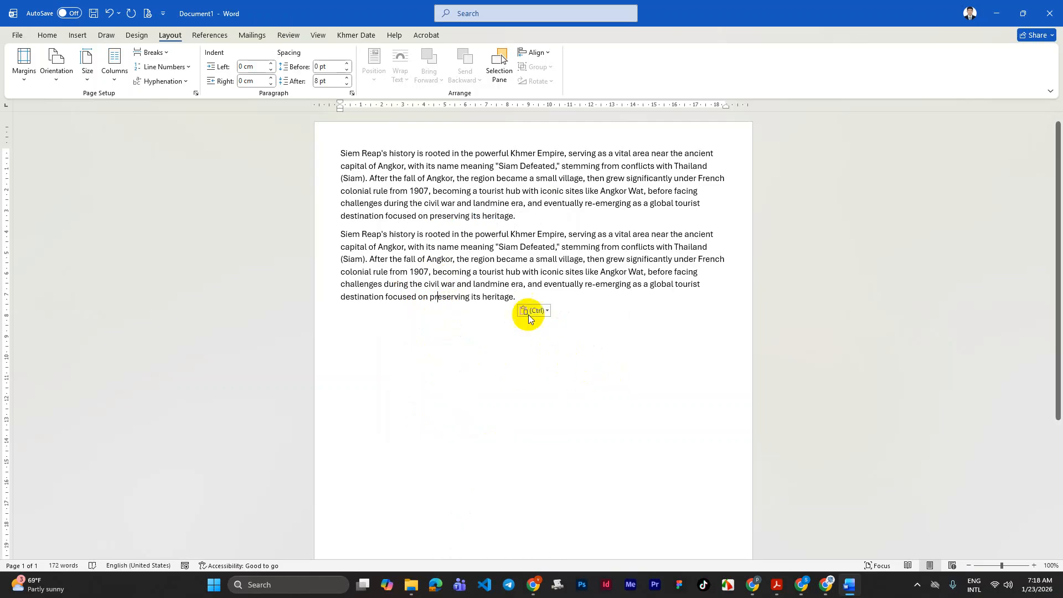
{"action": "key", "text": "Return"}
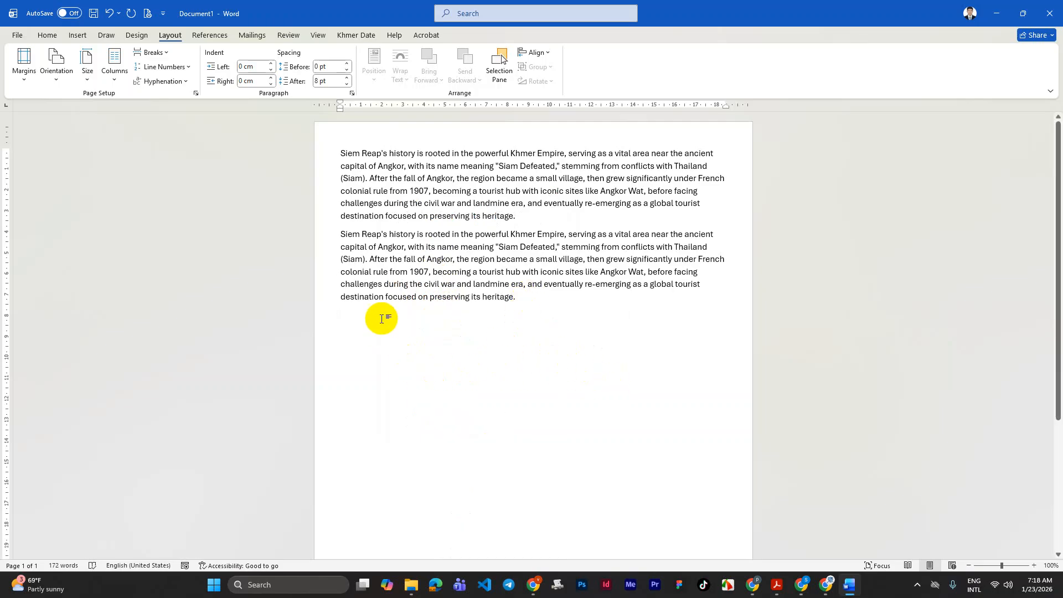
{"action": "right_click", "coordinate": [381, 321]}
{"action": "left_click", "coordinate": [442, 393]}
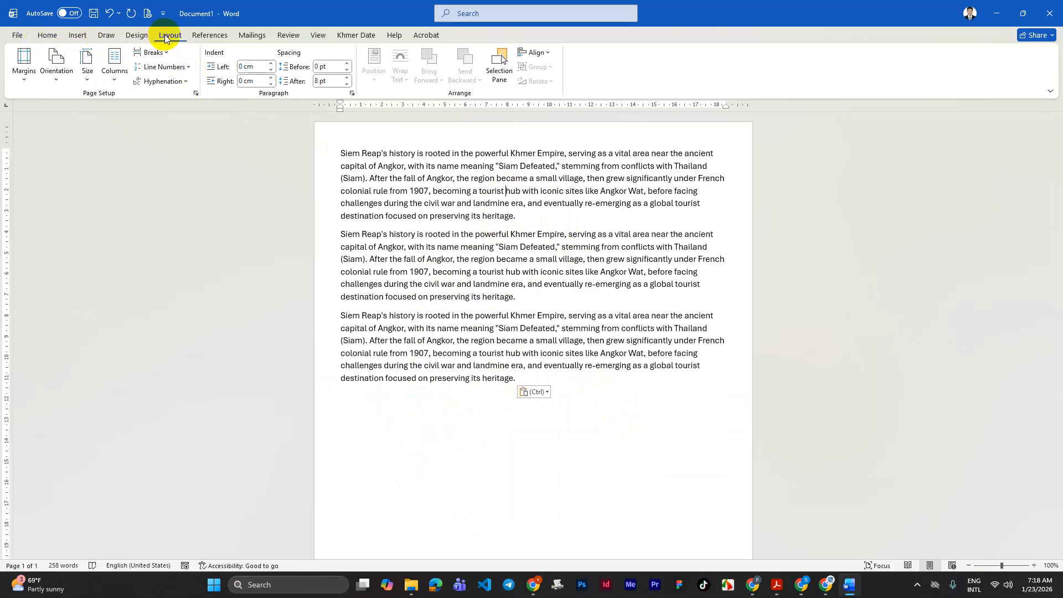
- Try a two-column layout on the whole document and undo it
{"action": "left_click", "coordinate": [114, 80]}
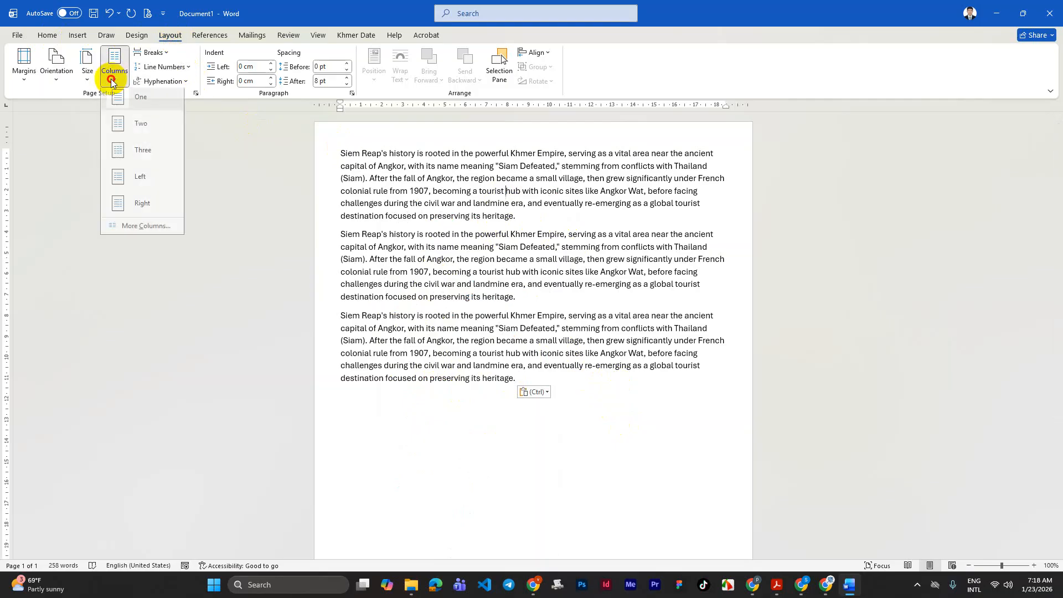
{"action": "left_click", "coordinate": [131, 127]}
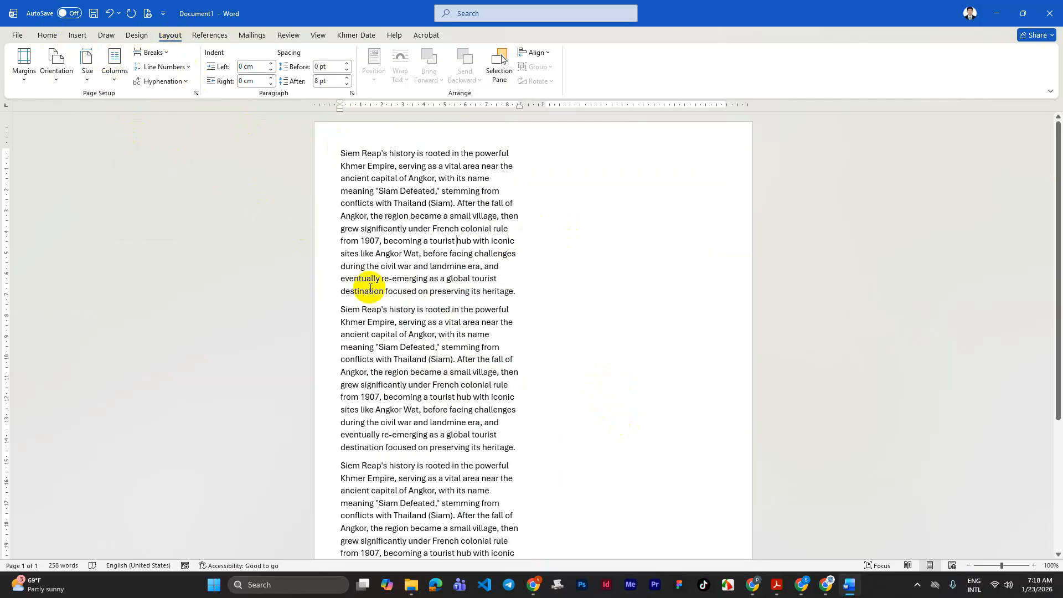
{"action": "scroll", "coordinate": [476, 313], "scroll_direction": "down", "scroll_amount": 3}
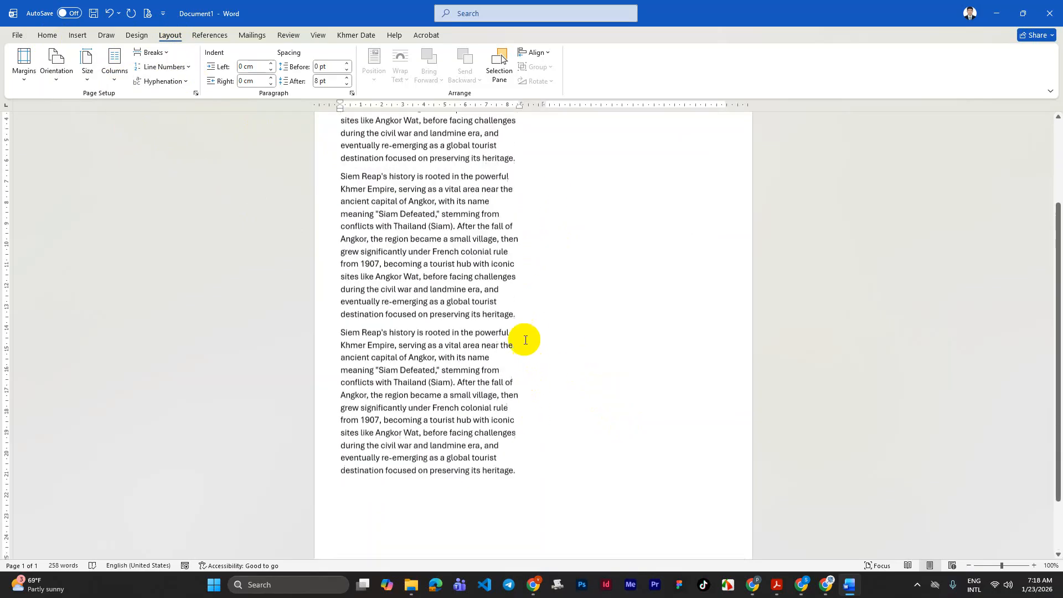
{"action": "key", "text": "ctrl+z"}
{"action": "scroll", "coordinate": [506, 221], "scroll_direction": "up", "scroll_amount": 2}
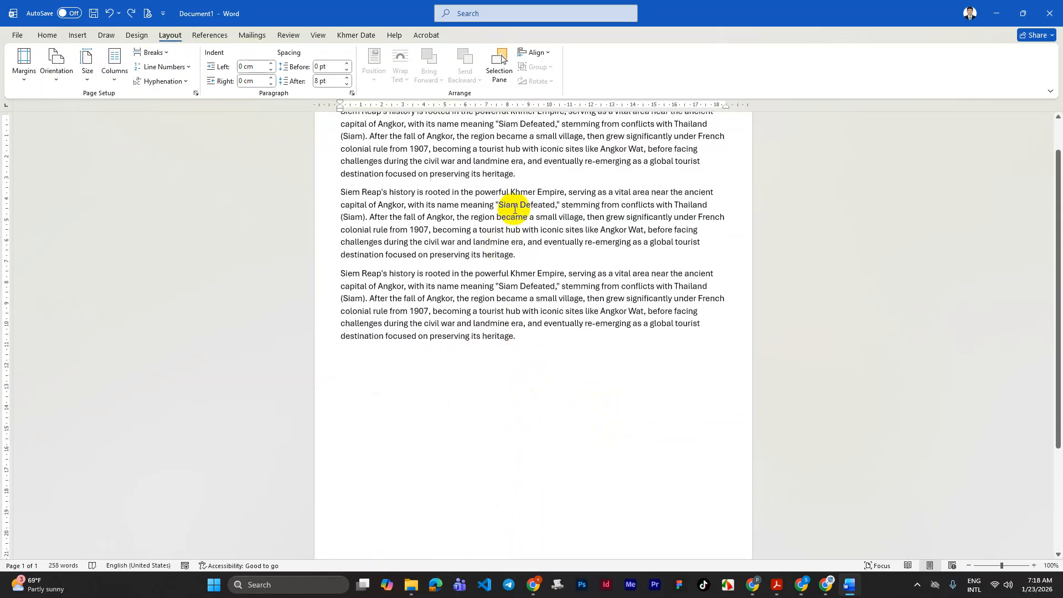
- Select only the first paragraph, try a two-column layout on it, and undo the column change
{"action": "left_click", "coordinate": [530, 320]}
{"action": "scroll", "coordinate": [471, 214], "scroll_direction": "up", "scroll_amount": 2}
{"action": "left_click_drag", "start_coordinate": [521, 217], "coordinate": [335, 158]}
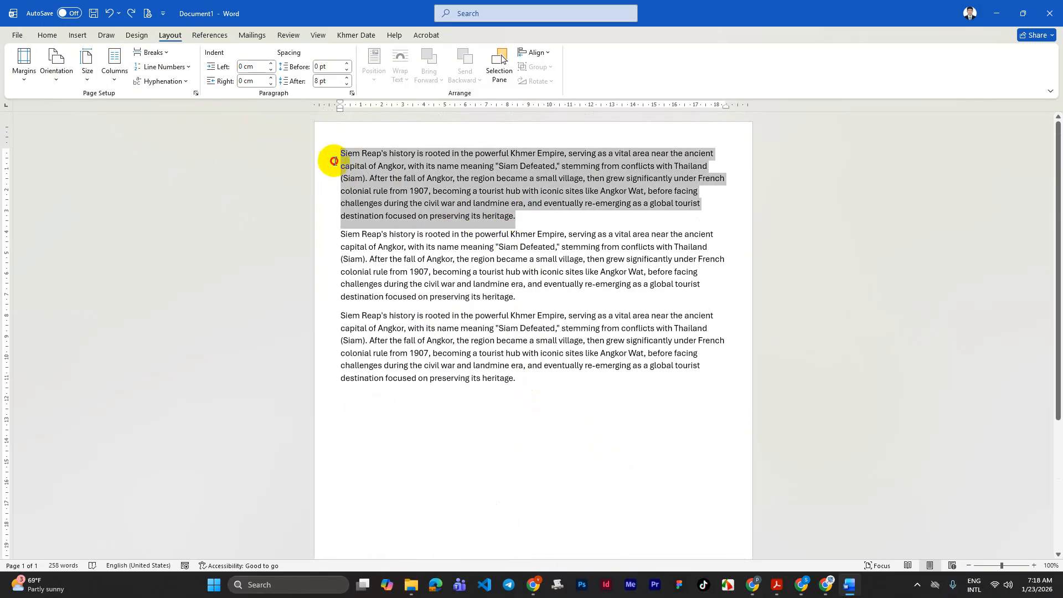
{"action": "left_click", "coordinate": [116, 77]}
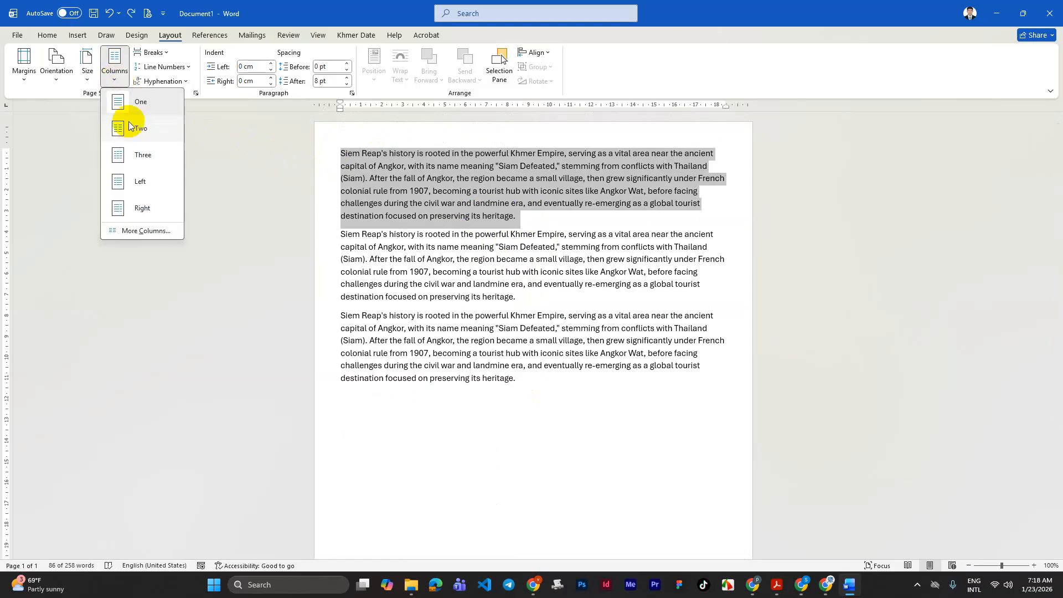
{"action": "left_click", "coordinate": [129, 127]}
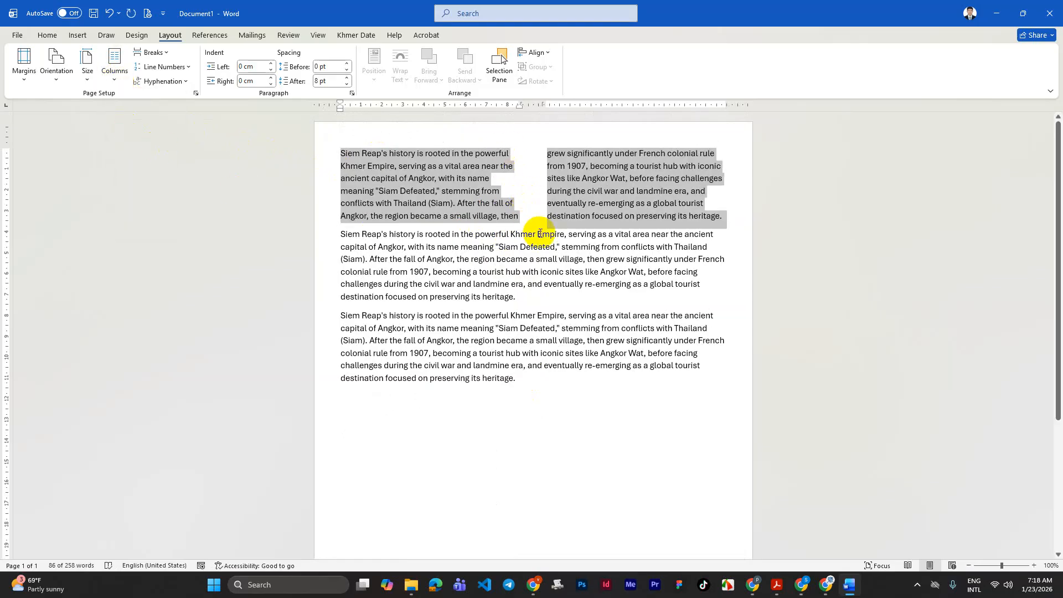
{"action": "key", "text": "ctrl+z"}
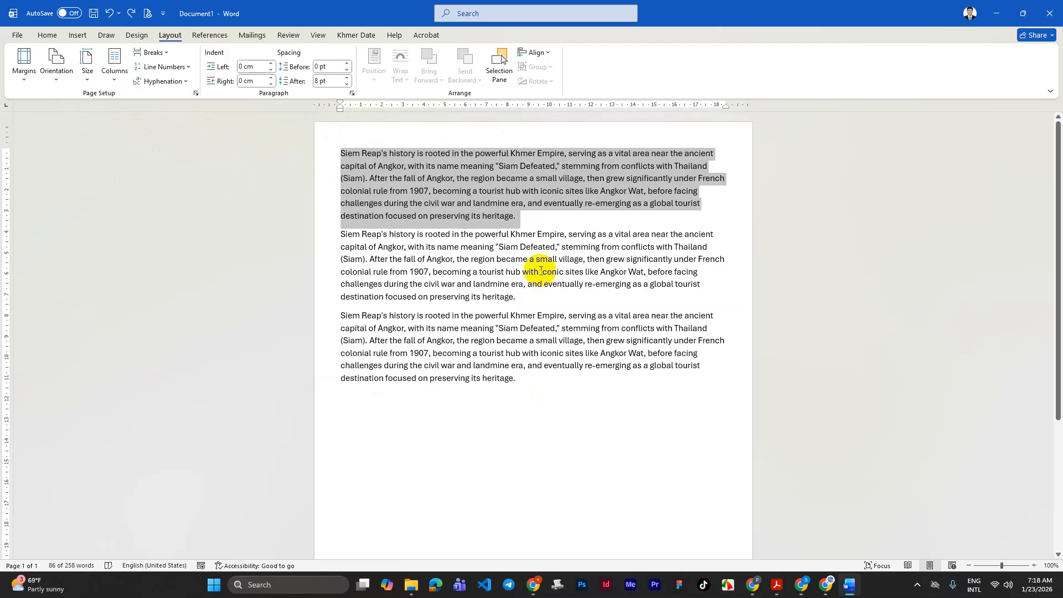
- Open the detailed column settings for the selected first paragraph and choose the Three preset
{"action": "left_click", "coordinate": [114, 81]}
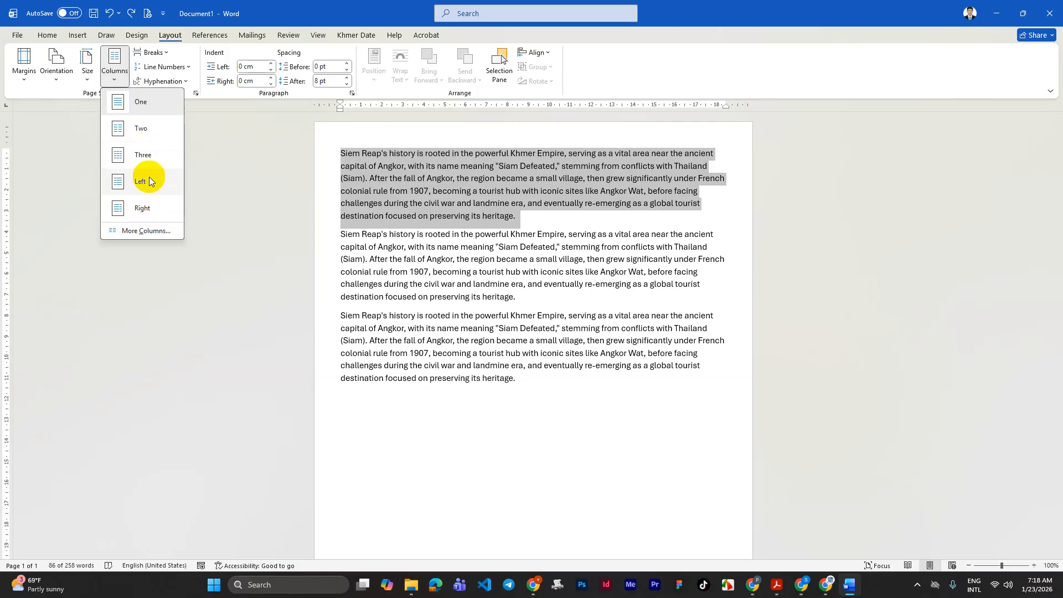
{"action": "left_click", "coordinate": [151, 236]}
{"action": "left_click_drag", "start_coordinate": [526, 188], "coordinate": [597, 171]}
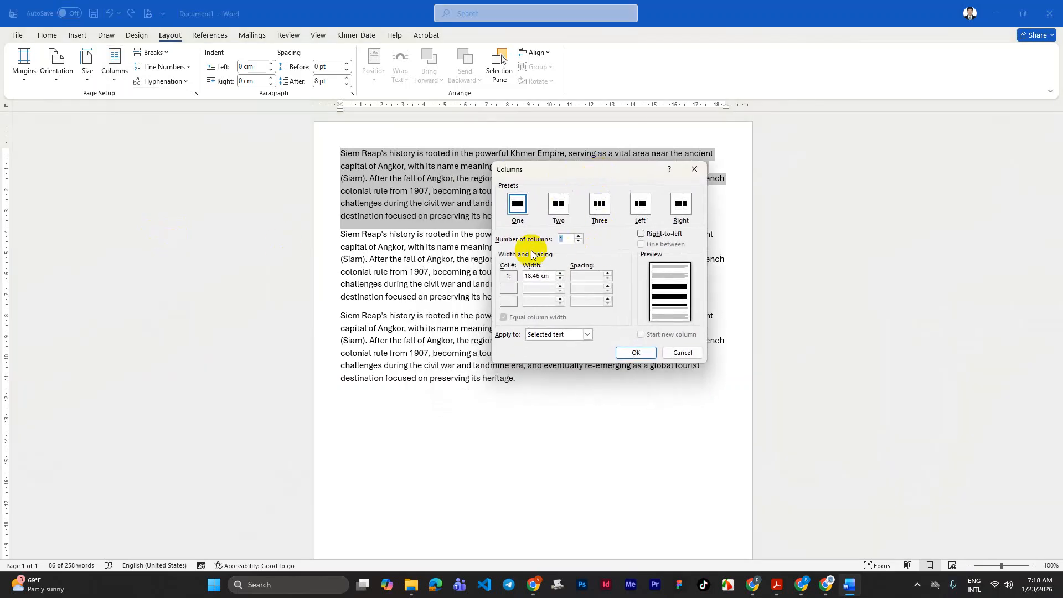
{"action": "left_click", "coordinate": [600, 204]}
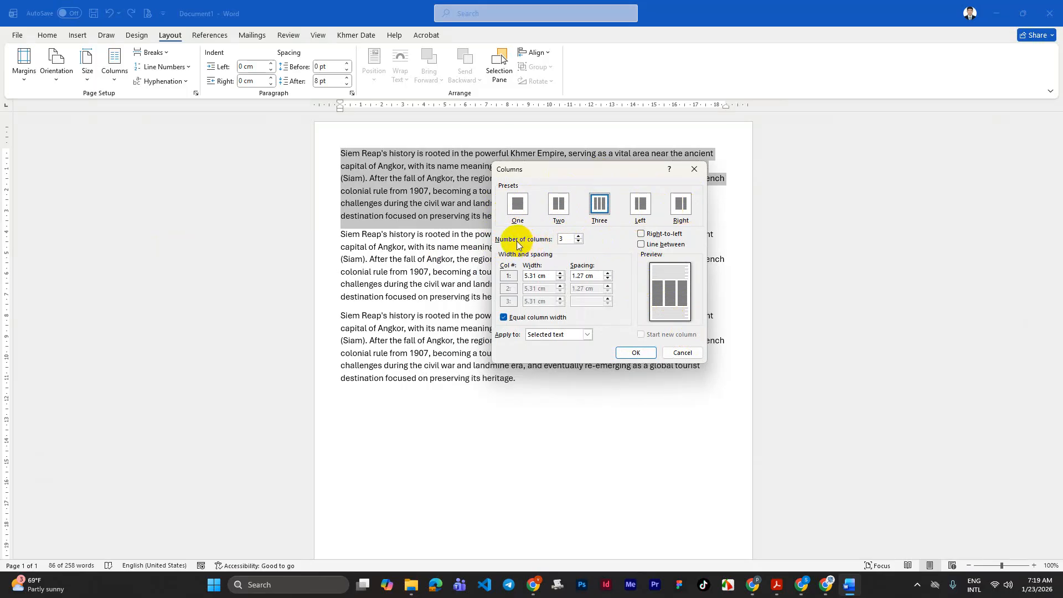
- Try raising and lowering the number of columns for the selected text, ending at 14
{"action": "double_click", "coordinate": [571, 244]}
{"action": "left_click", "coordinate": [579, 235]}
{"action": "left_click", "coordinate": [579, 236]}
{"action": "left_click", "coordinate": [579, 236]}
{"action": "left_click", "coordinate": [578, 236]}
{"action": "left_click", "coordinate": [579, 235]}
{"action": "left_click", "coordinate": [579, 242]}
{"action": "left_click", "coordinate": [578, 242]}
{"action": "left_click", "coordinate": [579, 242]}
{"action": "left_click", "coordinate": [579, 242]}
{"action": "left_click", "coordinate": [579, 242]}
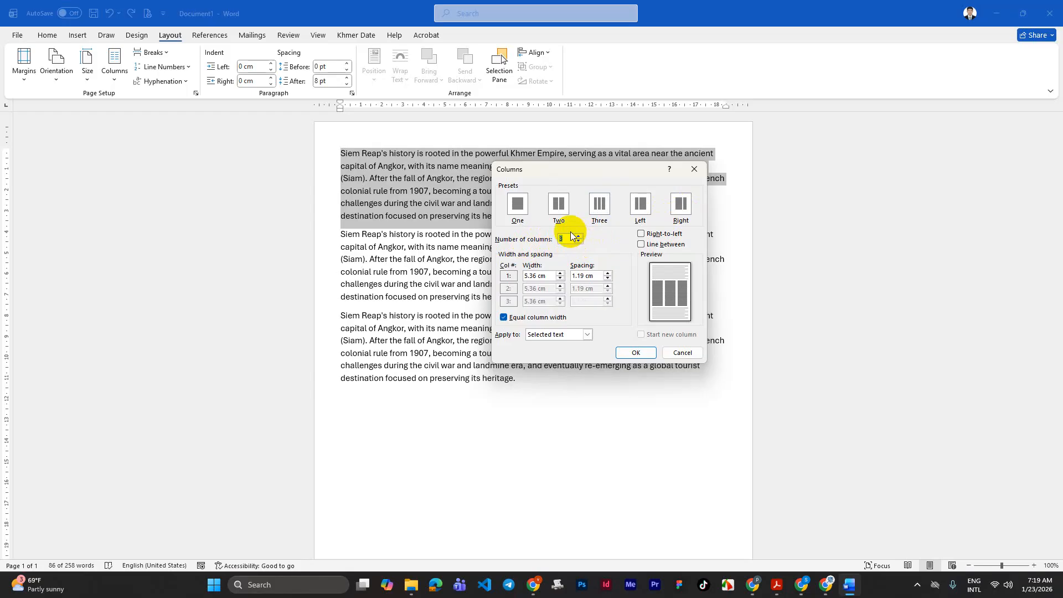
{"action": "left_click", "coordinate": [579, 236]}
{"action": "left_click", "coordinate": [579, 237]}
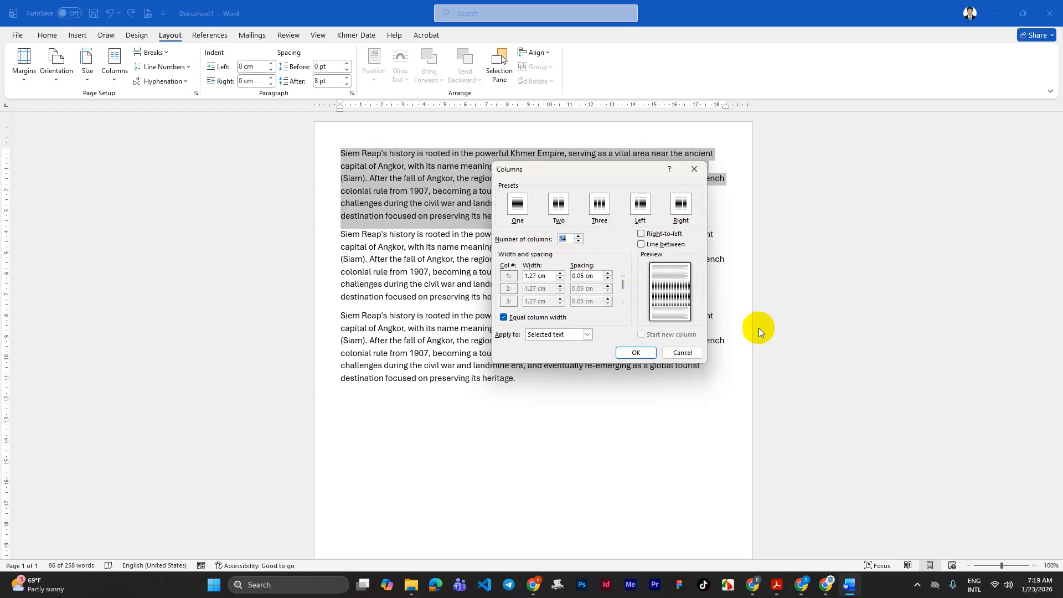
- Try 3 columns for the selected text, followed by the Left preset with right-to-left order switched on and off
{"action": "left_click", "coordinate": [580, 243]}
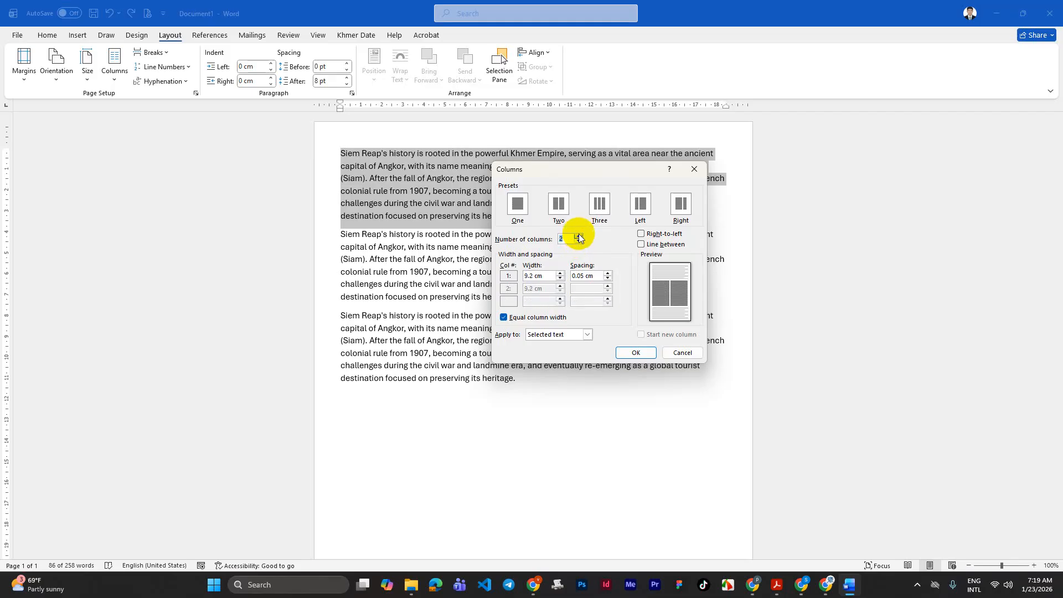
{"action": "left_click", "coordinate": [578, 235]}
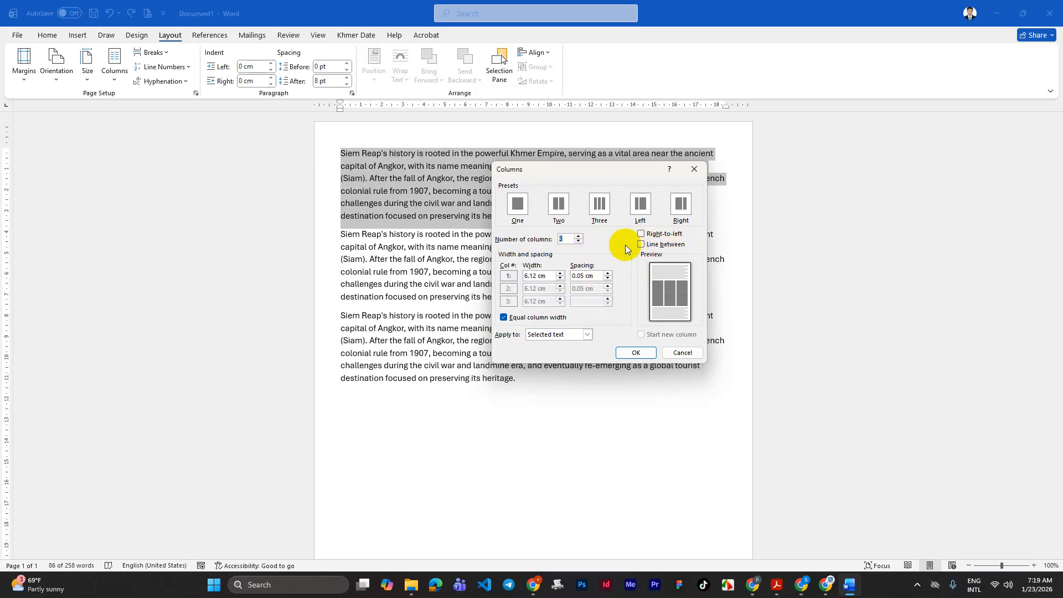
{"action": "left_click", "coordinate": [646, 207]}
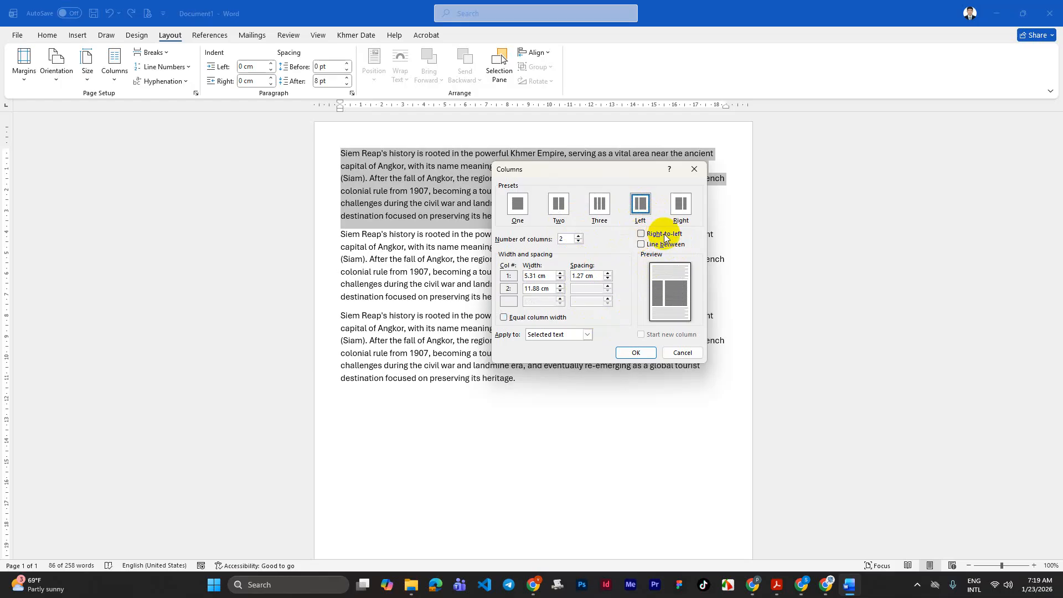
{"action": "left_click", "coordinate": [640, 235]}
{"action": "left_click", "coordinate": [641, 236]}
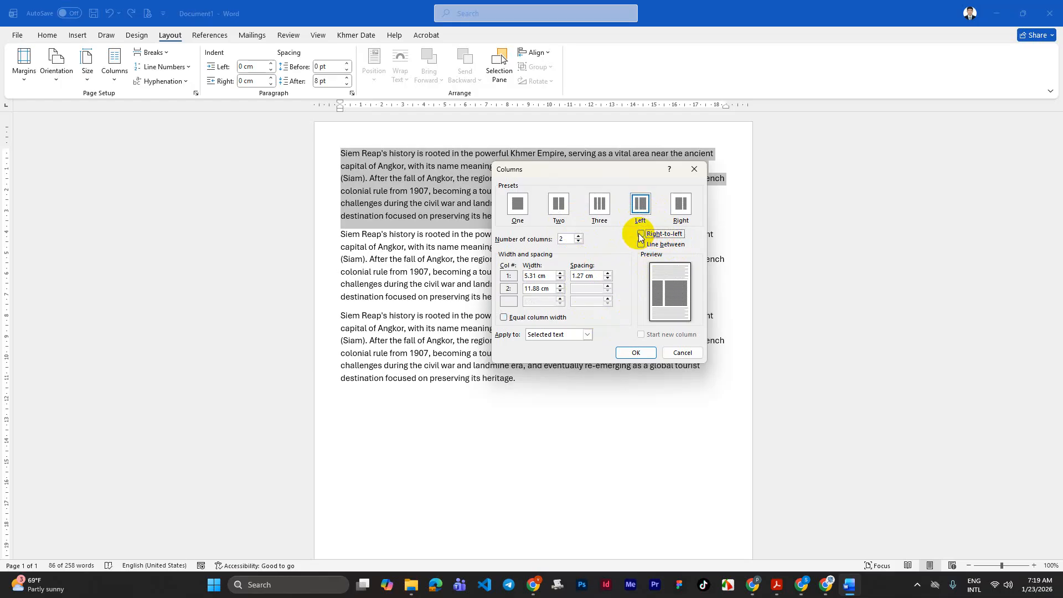
{"action": "left_click", "coordinate": [640, 235]}
{"action": "left_click", "coordinate": [641, 236]}
- Choose the Three preset with a line between, and vary the equal column width, ending at 5 cm
{"action": "left_click", "coordinate": [601, 206]}
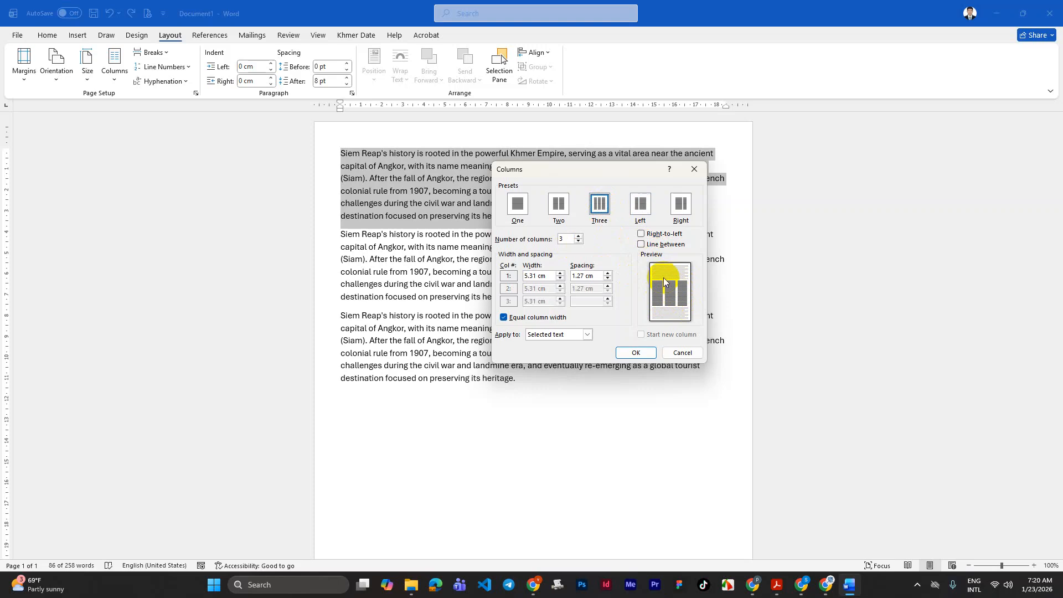
{"action": "left_click", "coordinate": [641, 245]}
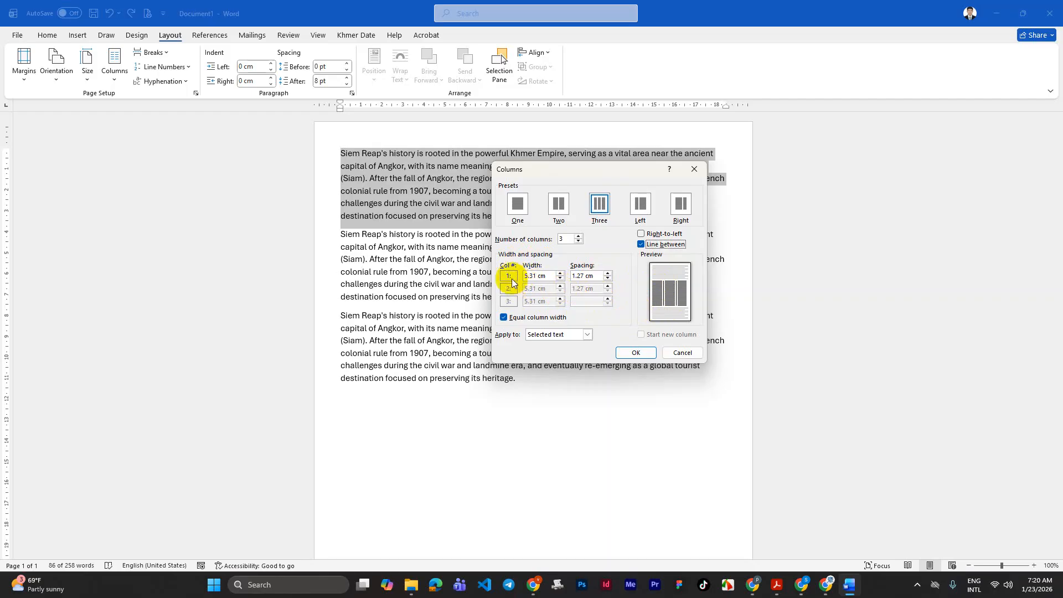
{"action": "left_click", "coordinate": [561, 275]}
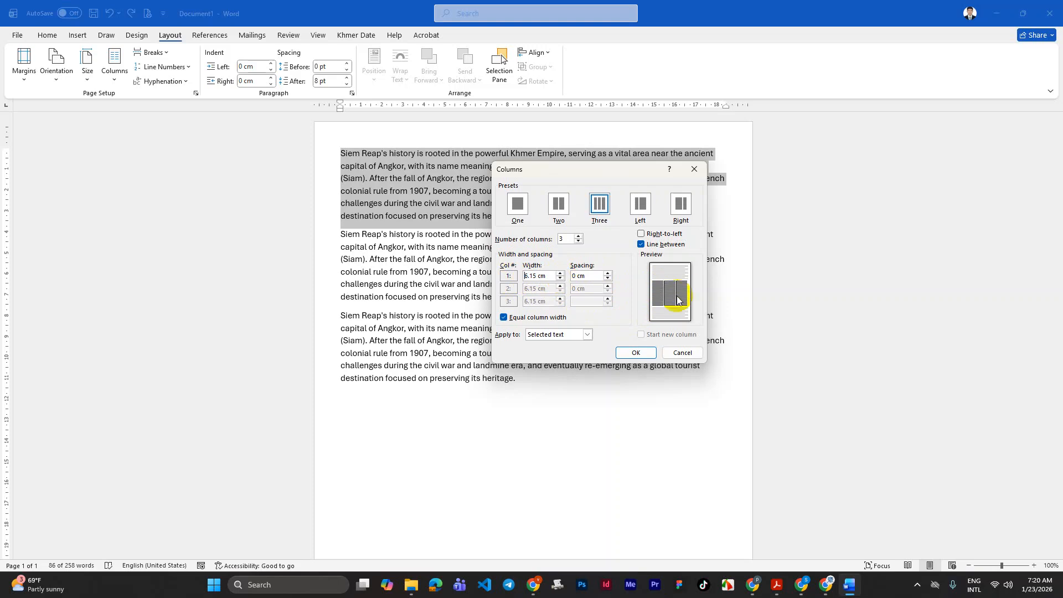
{"action": "left_click", "coordinate": [561, 278]}
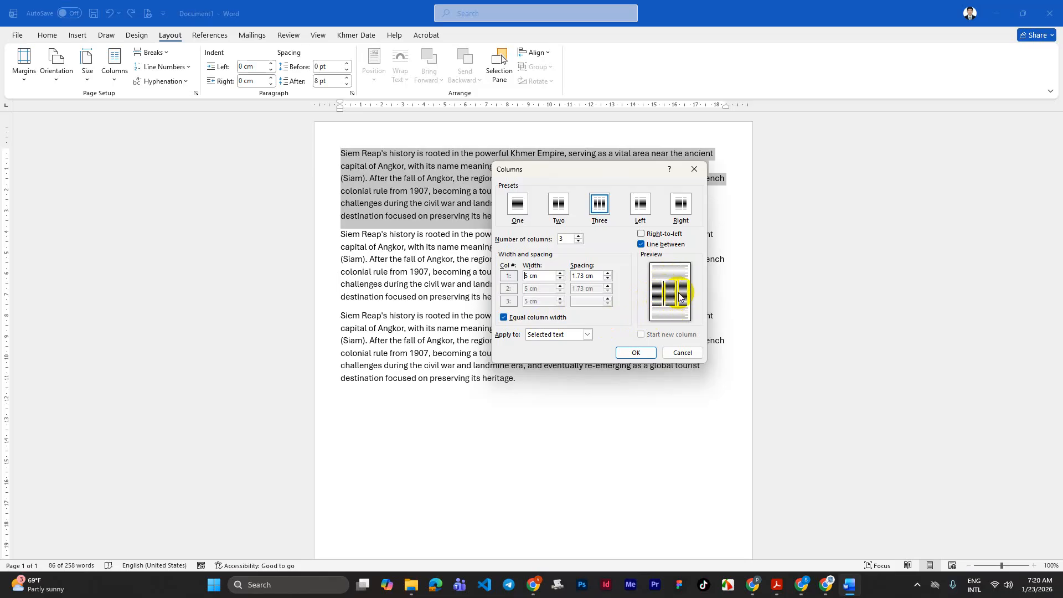
- Reduce the width of the three equal columns to 3 cm
{"action": "left_click", "coordinate": [559, 278]}
{"action": "left_click", "coordinate": [560, 278]}
{"action": "left_click", "coordinate": [560, 278]}
{"action": "left_click", "coordinate": [560, 278]}
{"action": "left_click", "coordinate": [562, 279]}
{"action": "left_click", "coordinate": [563, 278]}
{"action": "left_click", "coordinate": [563, 279]}
{"action": "left_click", "coordinate": [562, 279]}
{"action": "left_click", "coordinate": [563, 279]}
{"action": "left_click", "coordinate": [563, 278]}
{"action": "left_click", "coordinate": [562, 278]}
{"action": "left_click", "coordinate": [562, 279]}
{"action": "left_click", "coordinate": [563, 279]}
{"action": "left_click", "coordinate": [563, 279]}
{"action": "left_click", "coordinate": [563, 279]}
{"action": "left_click", "coordinate": [563, 279]}
{"action": "left_click", "coordinate": [562, 278]}
{"action": "left_click", "coordinate": [562, 278]}
{"action": "left_click", "coordinate": [563, 279]}
{"action": "left_click", "coordinate": [562, 279]}
{"action": "left_click", "coordinate": [584, 278]}
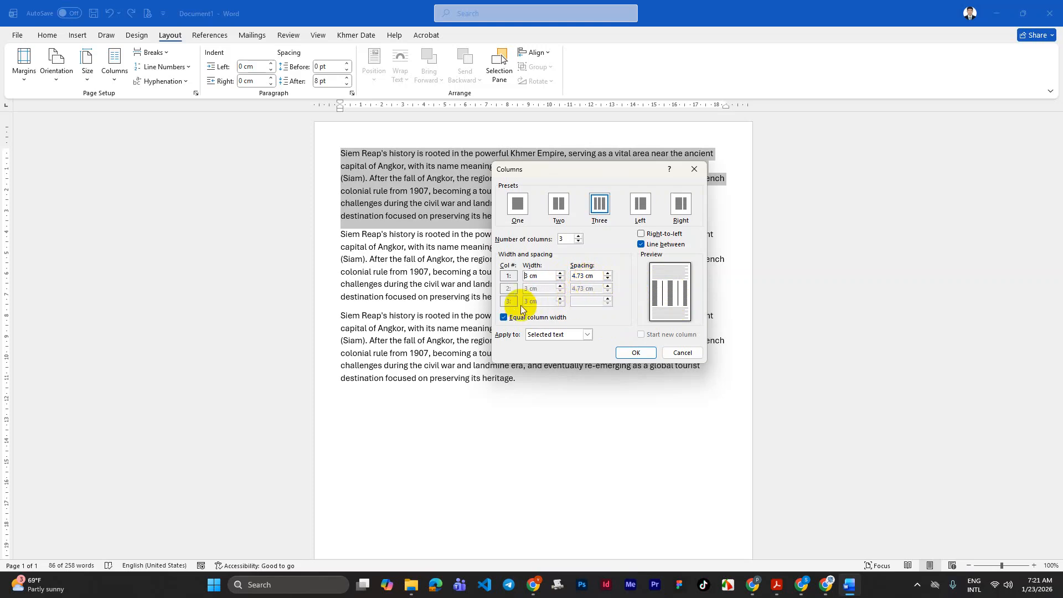
- Turn off equal column width and set the spacing after the first column to 1 cm
{"action": "left_click", "coordinate": [505, 318]}
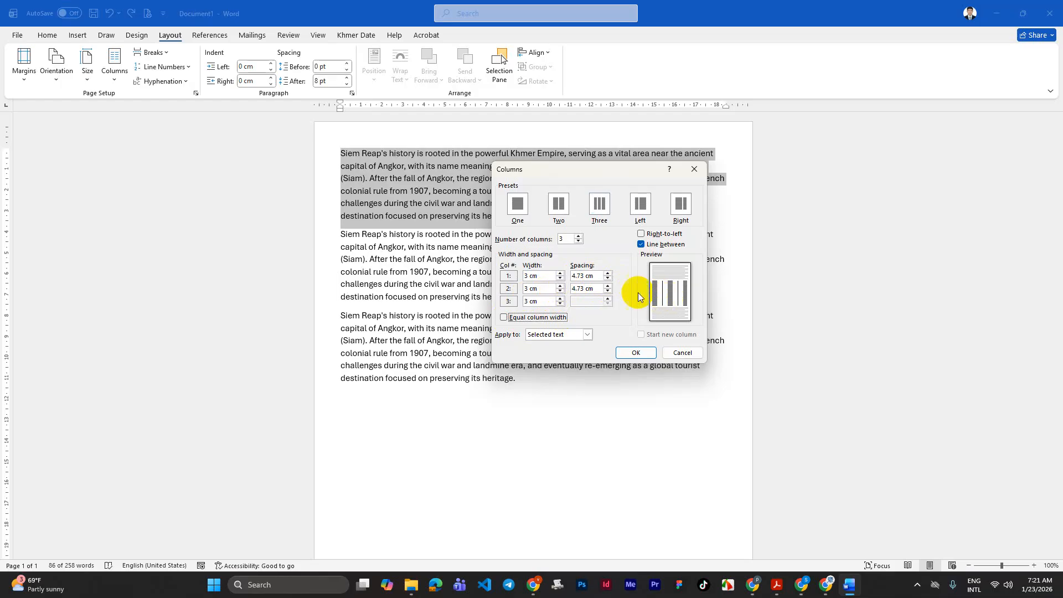
{"action": "left_click", "coordinate": [608, 279]}
{"action": "left_click", "coordinate": [580, 278]}
{"action": "left_click_drag", "start_coordinate": [581, 279], "coordinate": [570, 280]}
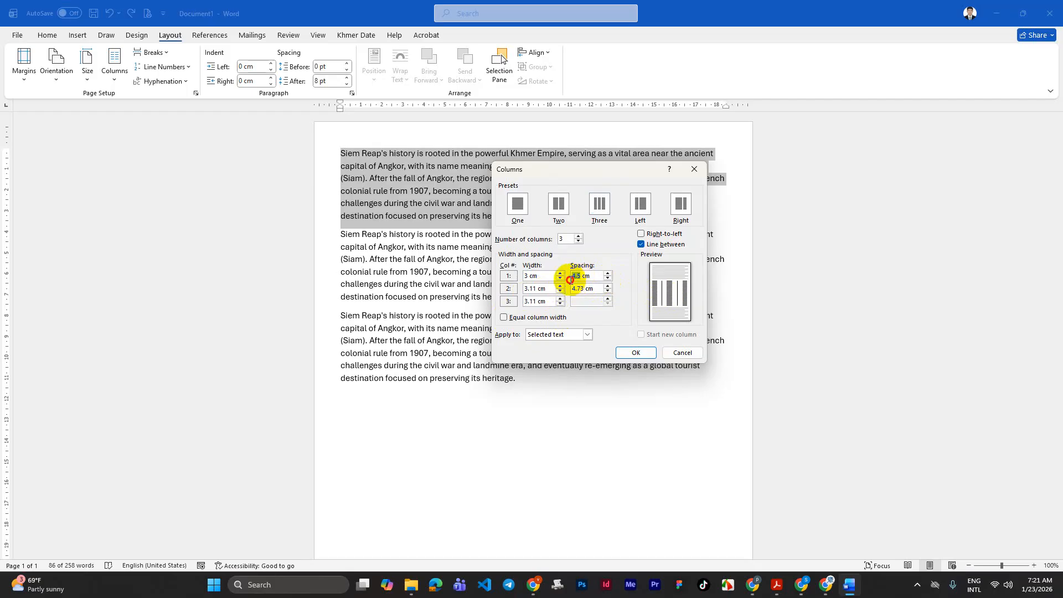
{"action": "type", "text": "1"}
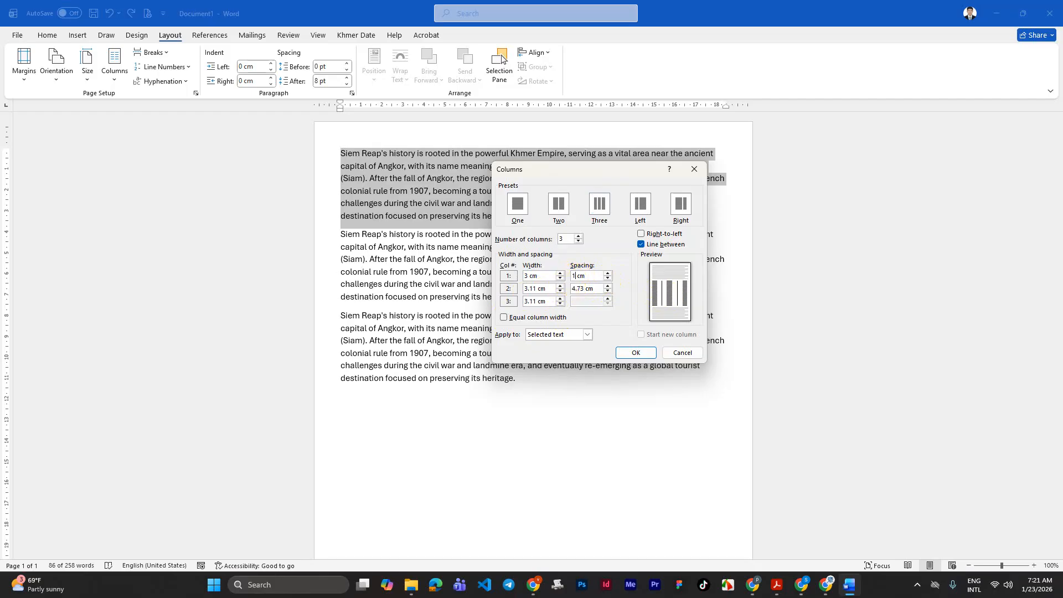
- Set the second column's width to 6 cm
{"action": "left_click", "coordinate": [532, 288]}
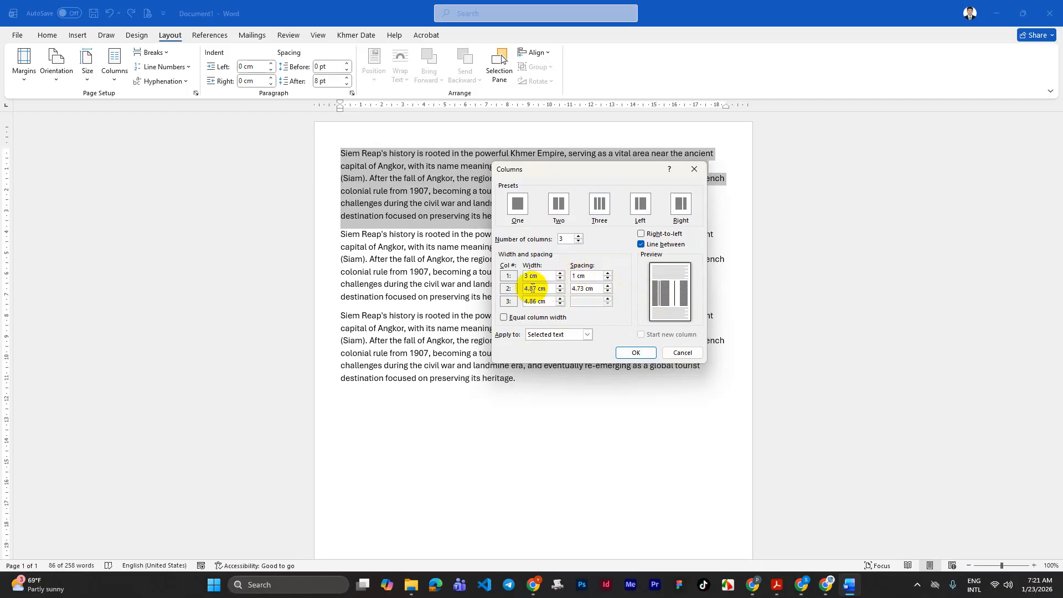
{"action": "left_click", "coordinate": [561, 285]}
{"action": "left_click", "coordinate": [561, 285]}
{"action": "left_click", "coordinate": [561, 286]}
{"action": "left_click", "coordinate": [560, 286]}
{"action": "left_click", "coordinate": [561, 287]}
{"action": "left_click", "coordinate": [560, 287]}
{"action": "left_click", "coordinate": [561, 286]}
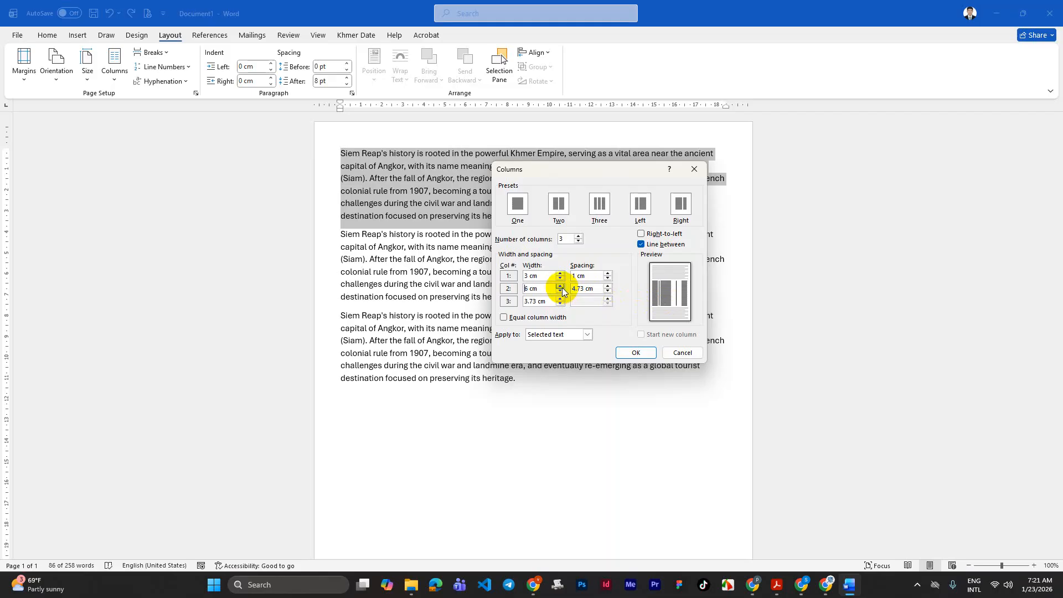
- Set the spacing after the second column to 1 cm
{"action": "left_click", "coordinate": [584, 288]}
{"action": "left_click_drag", "start_coordinate": [584, 289], "coordinate": [572, 298]}
{"action": "type", "text": "1"}
{"action": "left_click", "coordinate": [532, 301]}
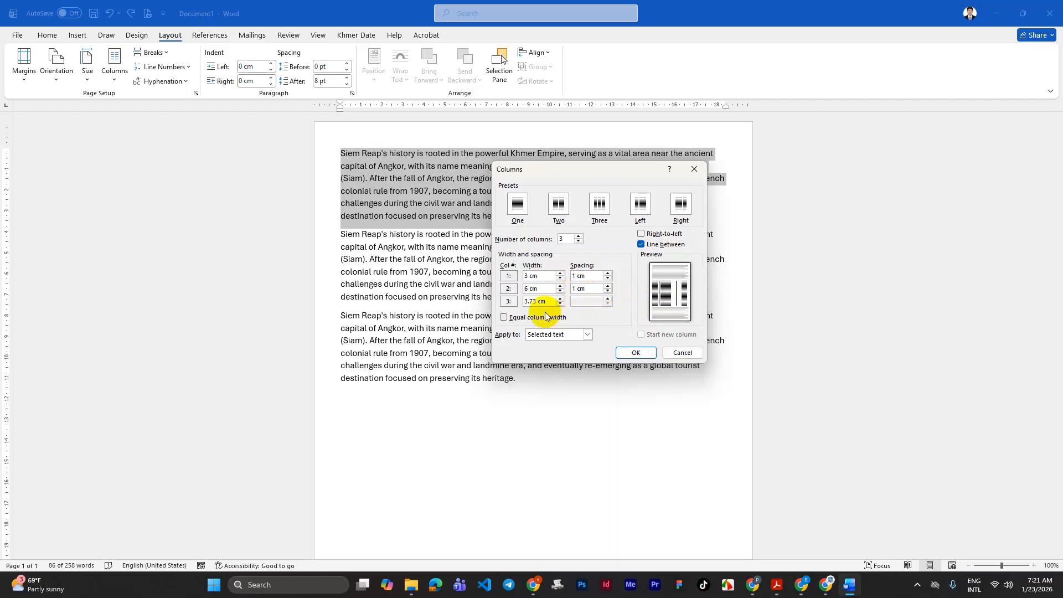
{"action": "left_click", "coordinate": [629, 315]}
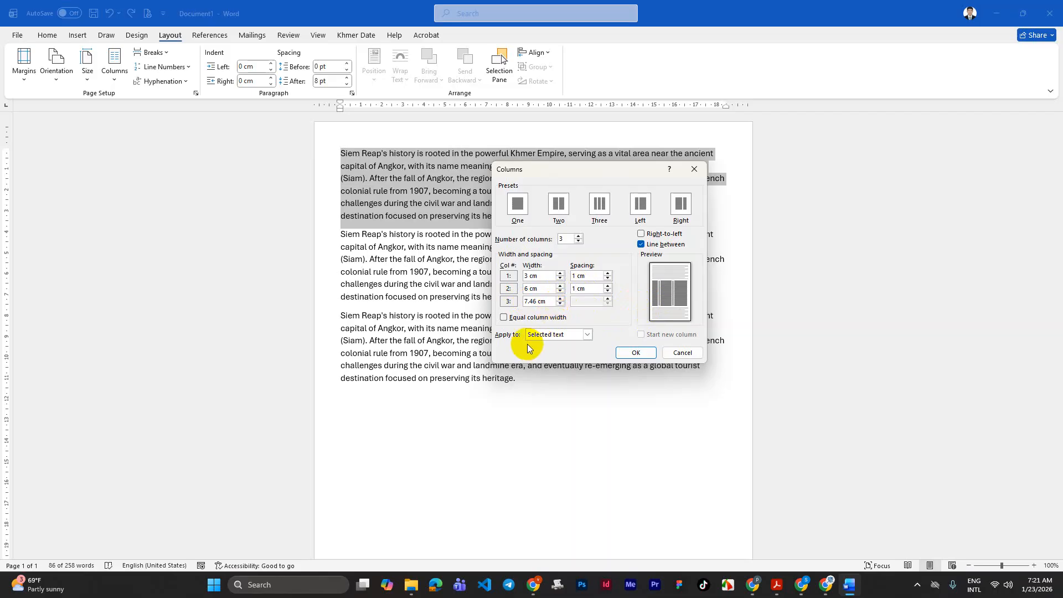
- Apply the custom three-column layout to the selected text only, and undo it
{"action": "left_click", "coordinate": [543, 335]}
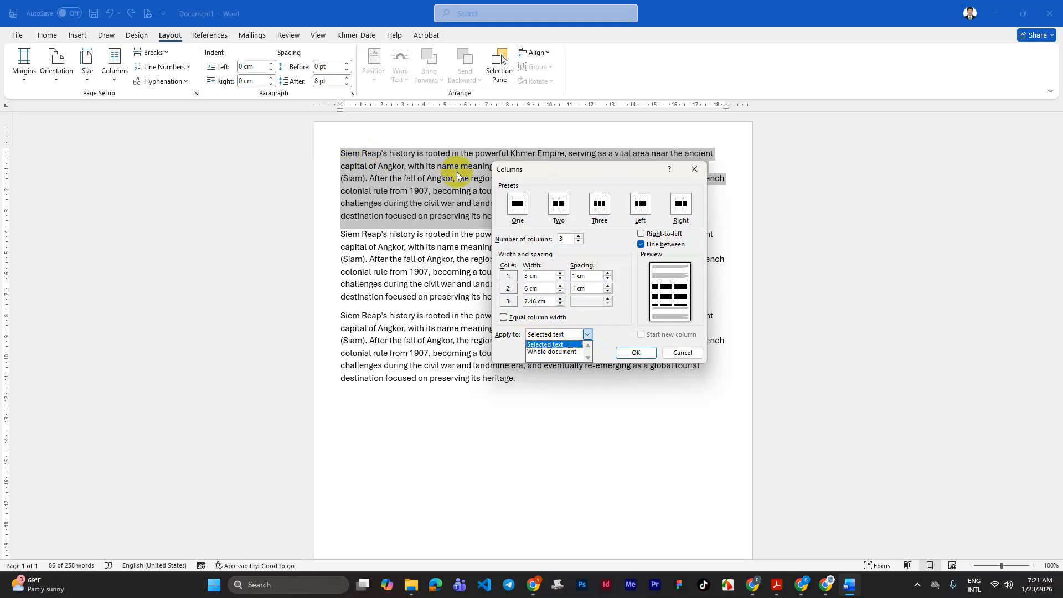
{"action": "left_click", "coordinate": [542, 344]}
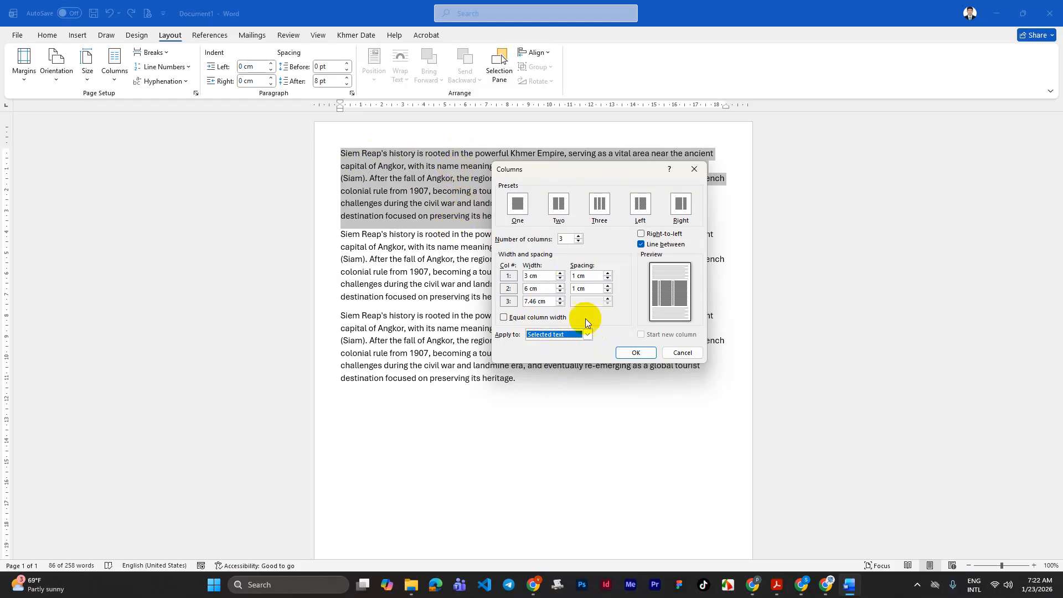
{"action": "left_click", "coordinate": [649, 354]}
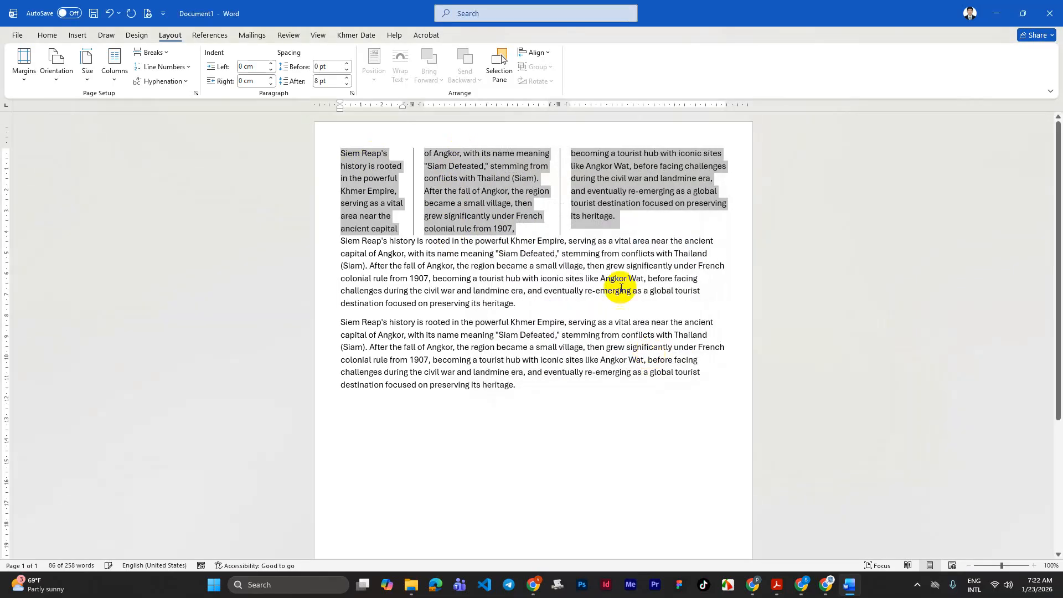
{"action": "left_click", "coordinate": [109, 13]}
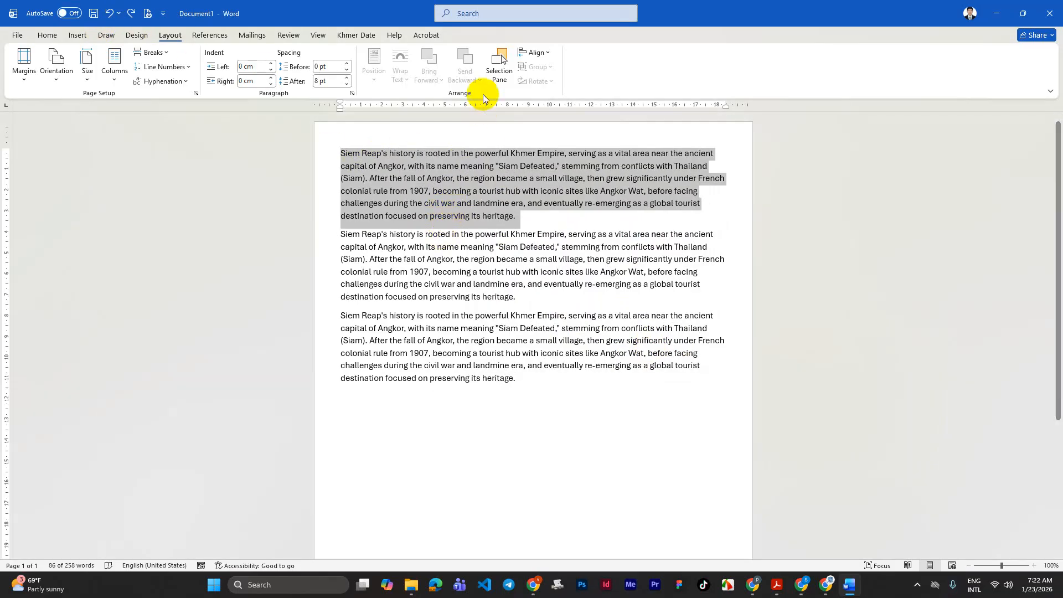
- Apply the Three columns preset with a line between to the whole document through the detailed column settings
{"action": "left_click", "coordinate": [115, 77]}
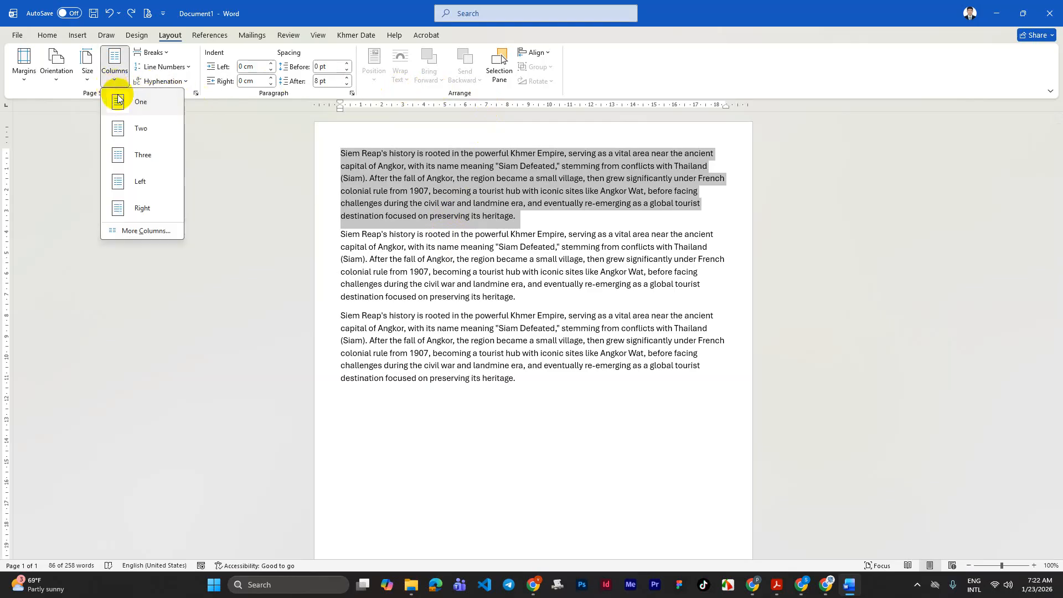
{"action": "left_click", "coordinate": [158, 227]}
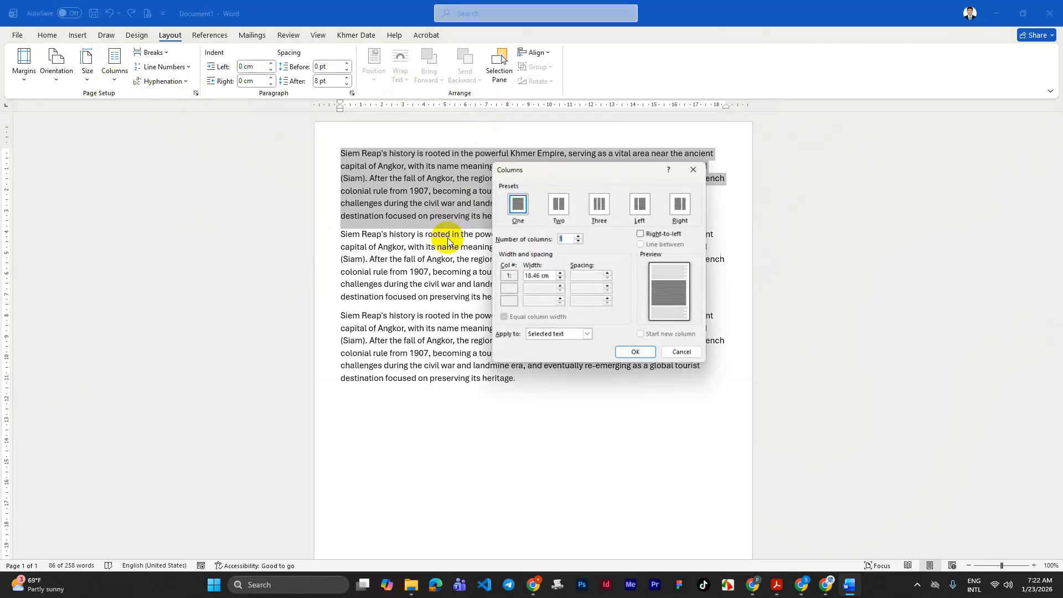
{"action": "left_click", "coordinate": [601, 205]}
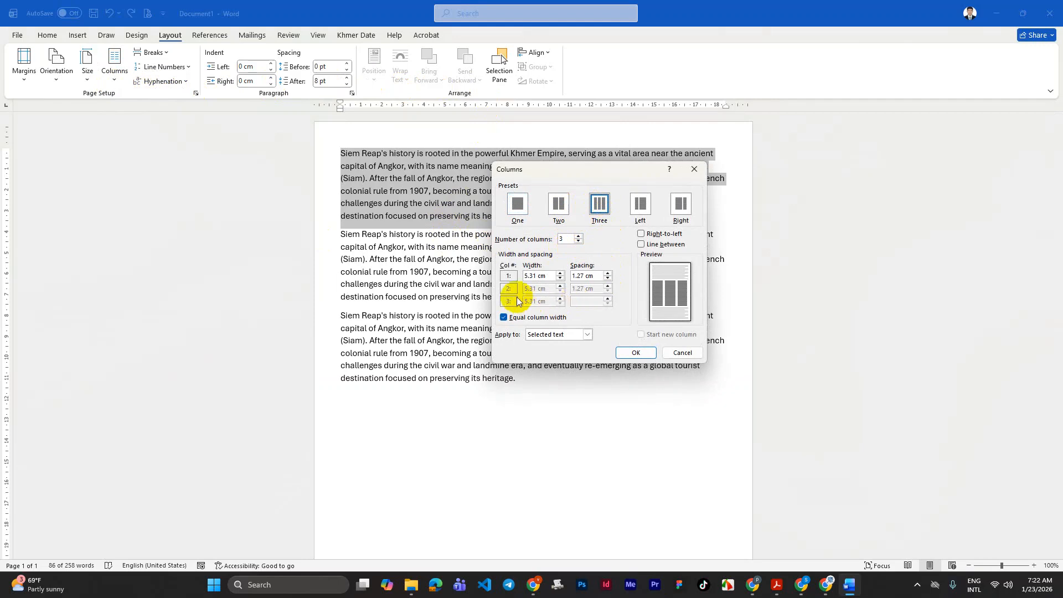
{"action": "left_click", "coordinate": [642, 245]}
{"action": "left_click", "coordinate": [586, 334]}
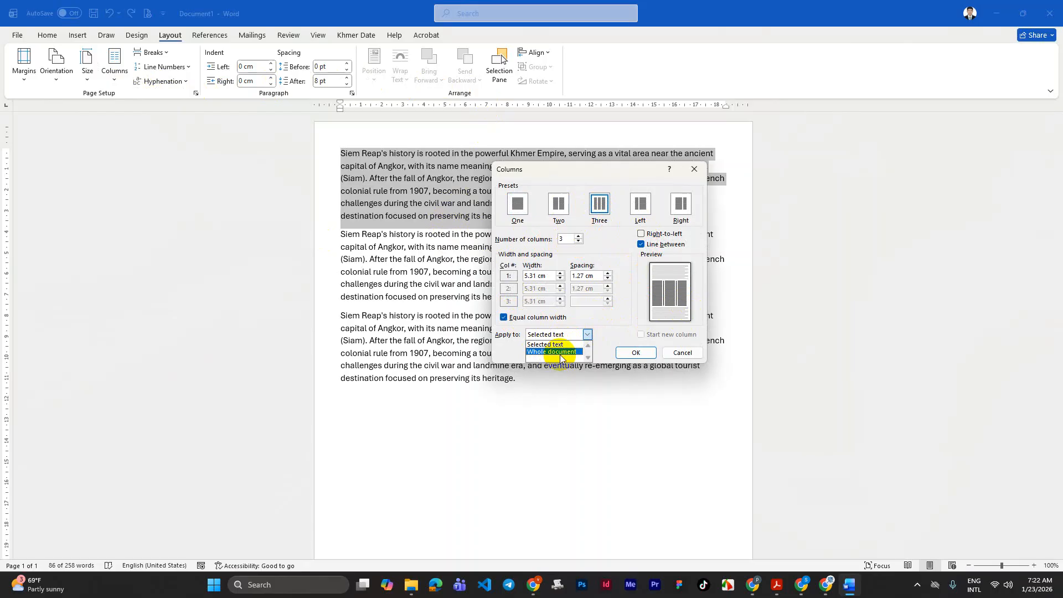
{"action": "left_click", "coordinate": [561, 357]}
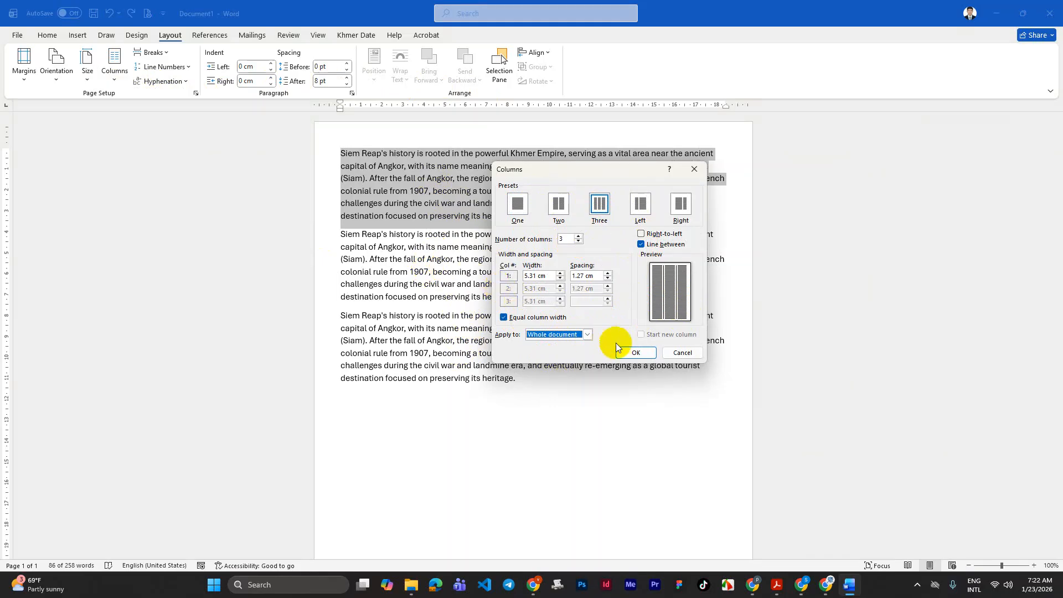
{"action": "left_click", "coordinate": [632, 352]}
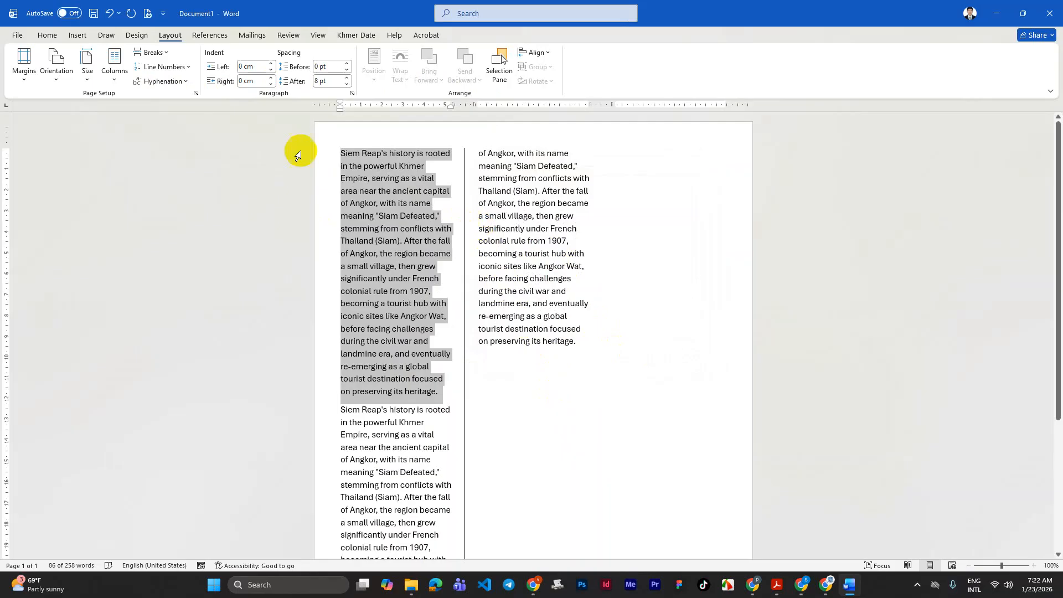
- Reopen the detailed column settings and apply the three columns with a line between to the selected first paragraph
{"action": "left_click", "coordinate": [115, 66]}
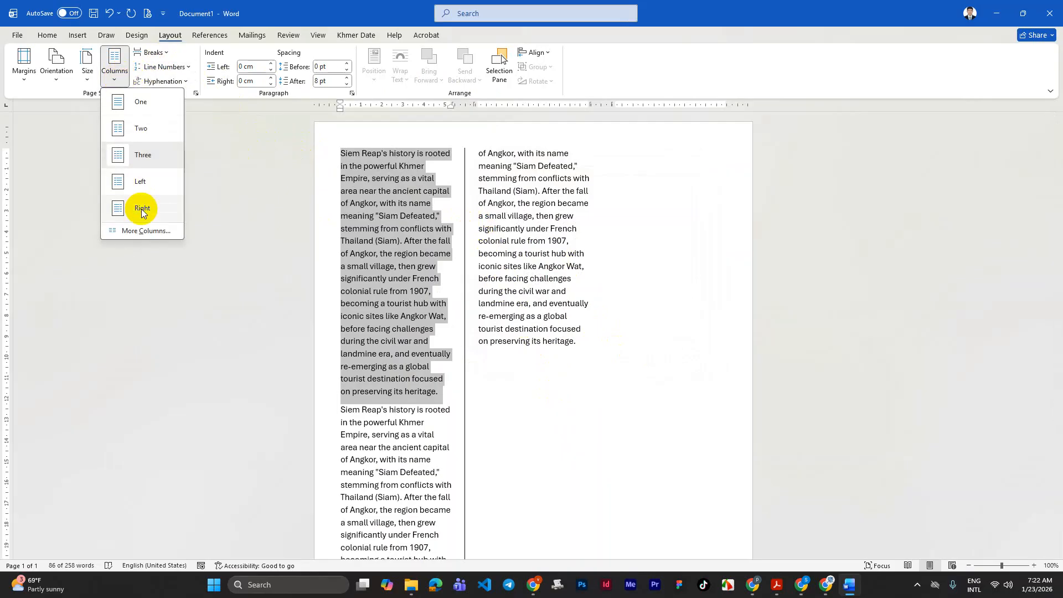
{"action": "left_click", "coordinate": [146, 231]}
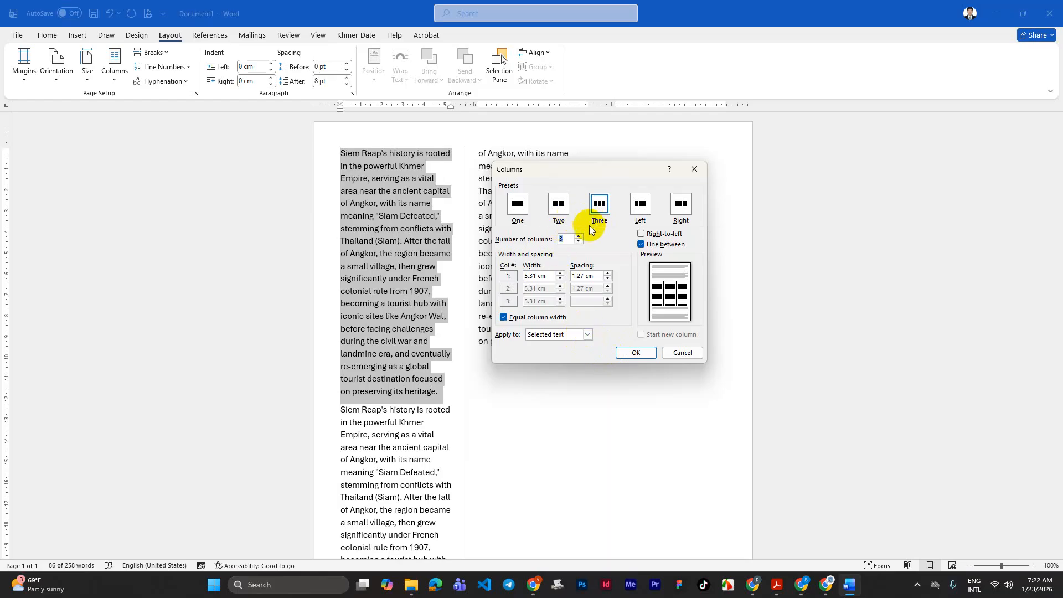
{"action": "left_click", "coordinate": [637, 353]}
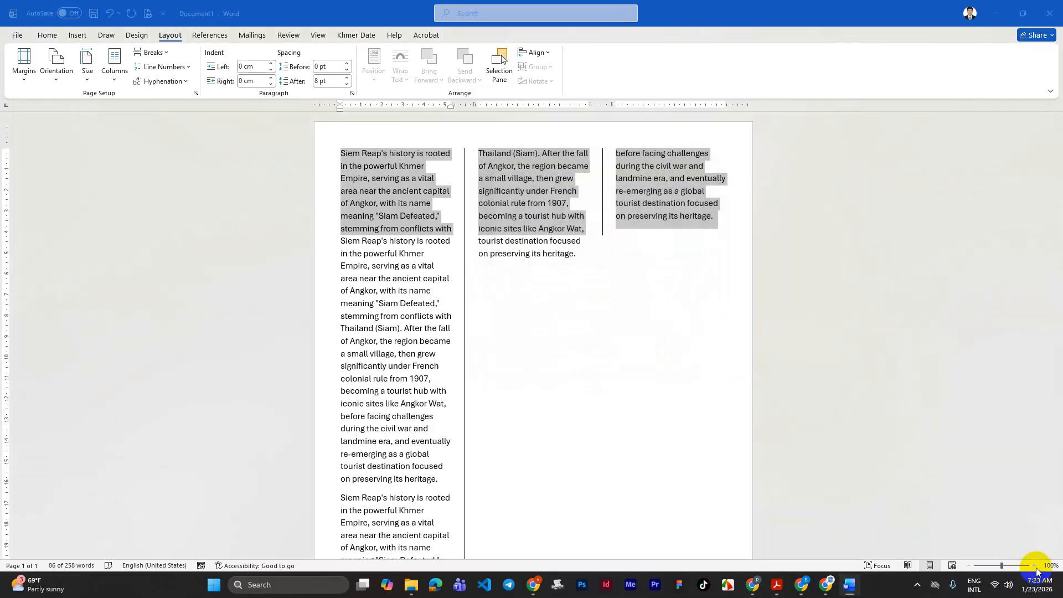
- Switch to the Canva presentation and select the wording of the Columns slide's title after its number
{"action": "left_click", "coordinate": [807, 592]}
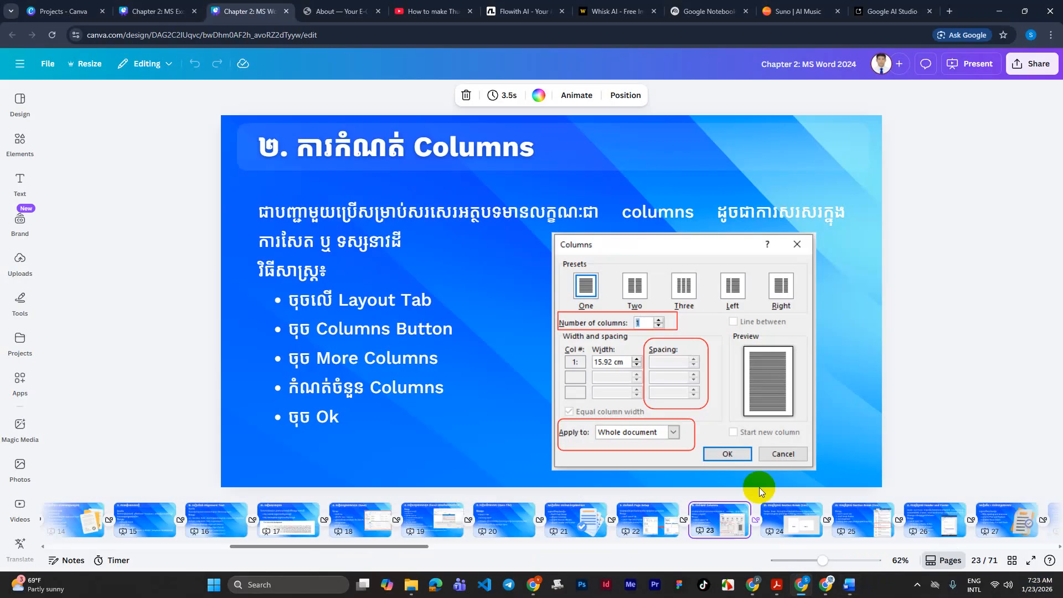
{"action": "left_click", "coordinate": [423, 160]}
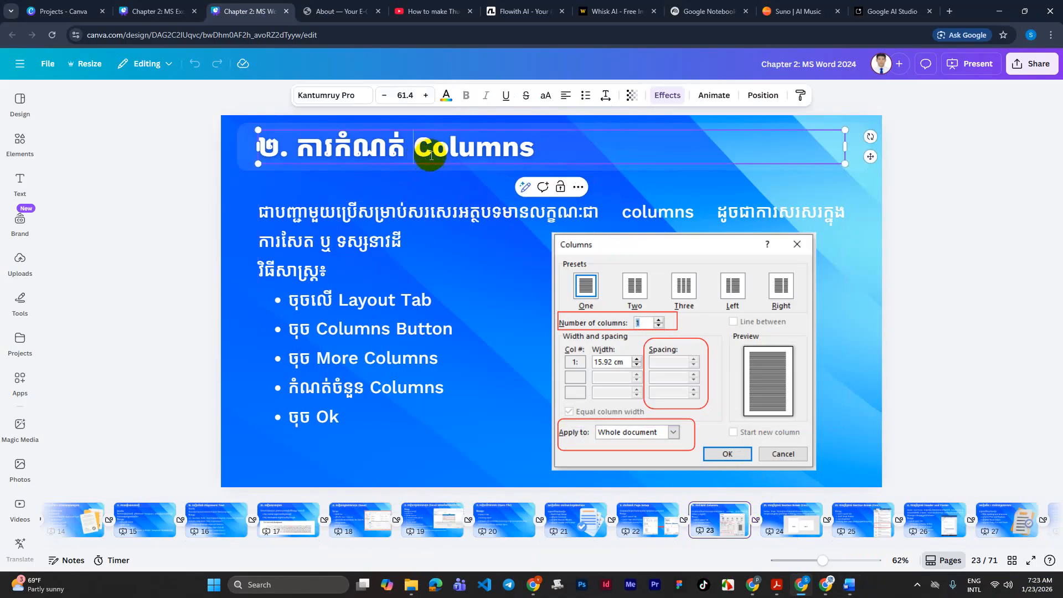
{"action": "left_click_drag", "start_coordinate": [535, 147], "coordinate": [314, 152]}
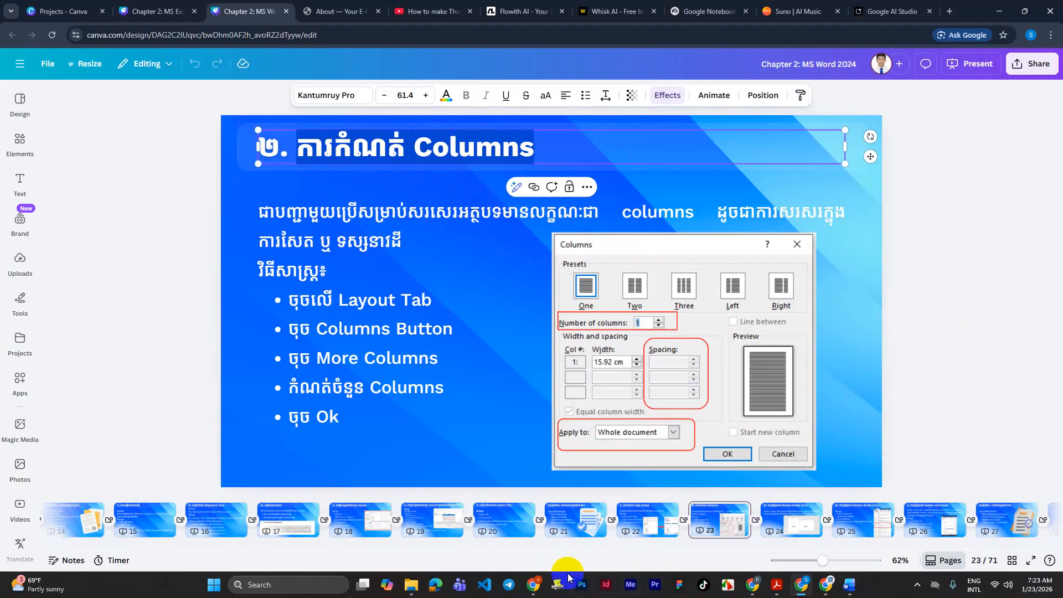
- Switch to File Explorer and go back to the Screen Recording folder
{"action": "left_click", "coordinate": [411, 585]}
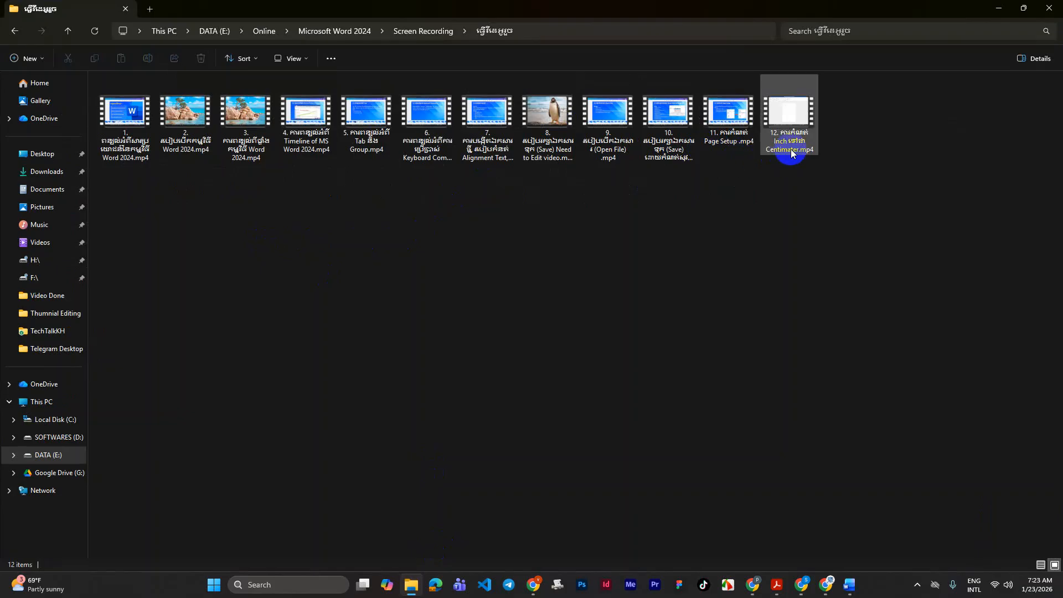
{"action": "left_click", "coordinate": [15, 32]}
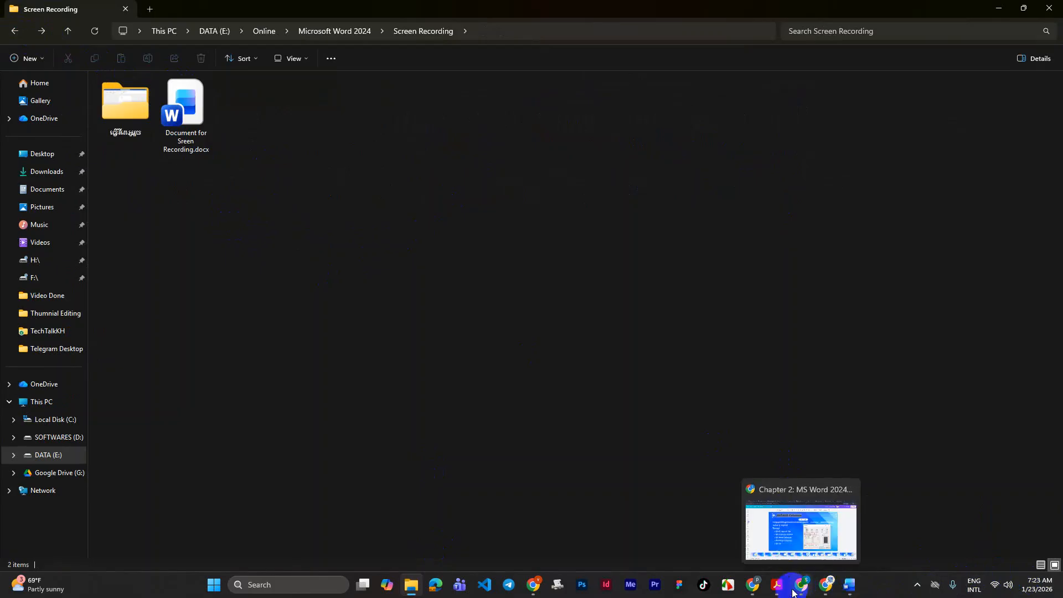
{"action": "mouse_move", "coordinate": [779, 591]}
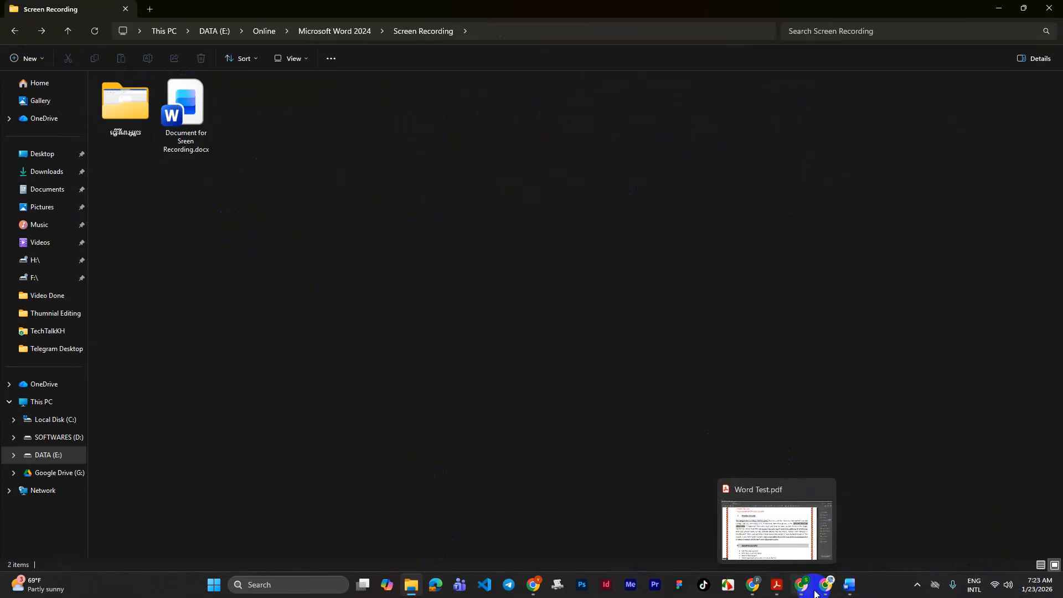